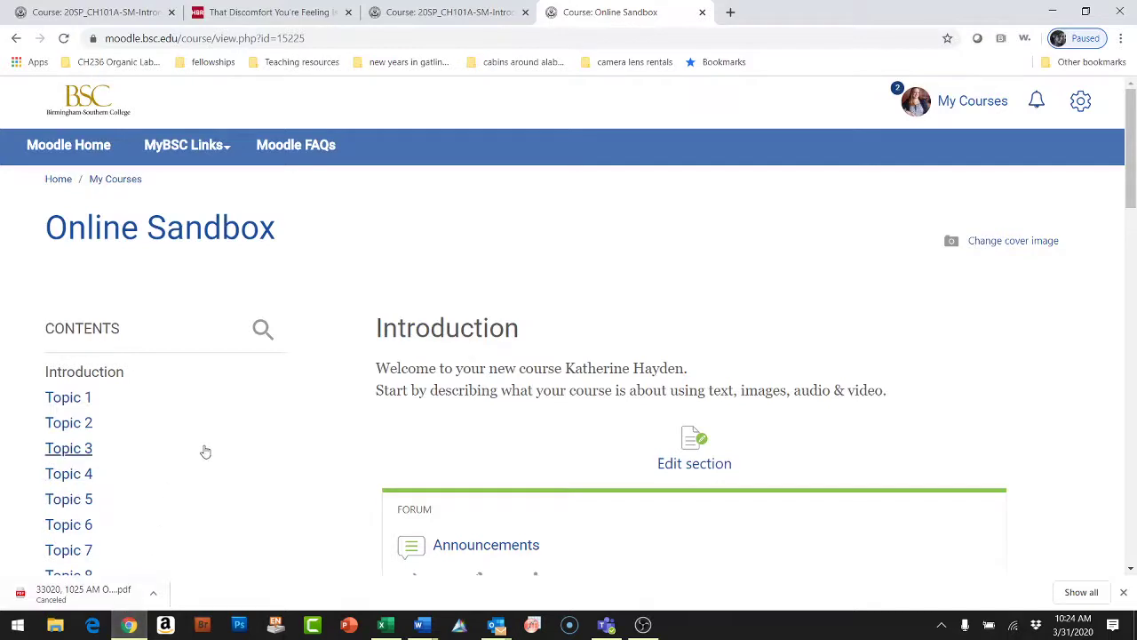
Open the gradebook of the Online Sandbox course by way of its Course Dashboard.
scroll(204, 449, "down", 3)
scroll(204, 449, "down", 3)
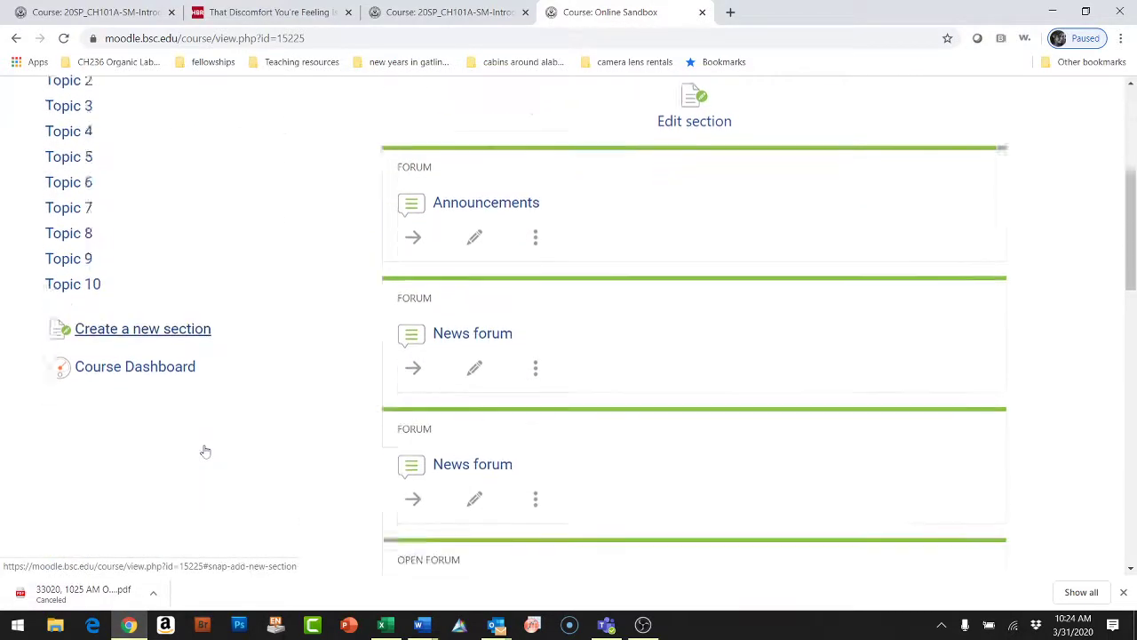
scroll(203, 449, "up", 2)
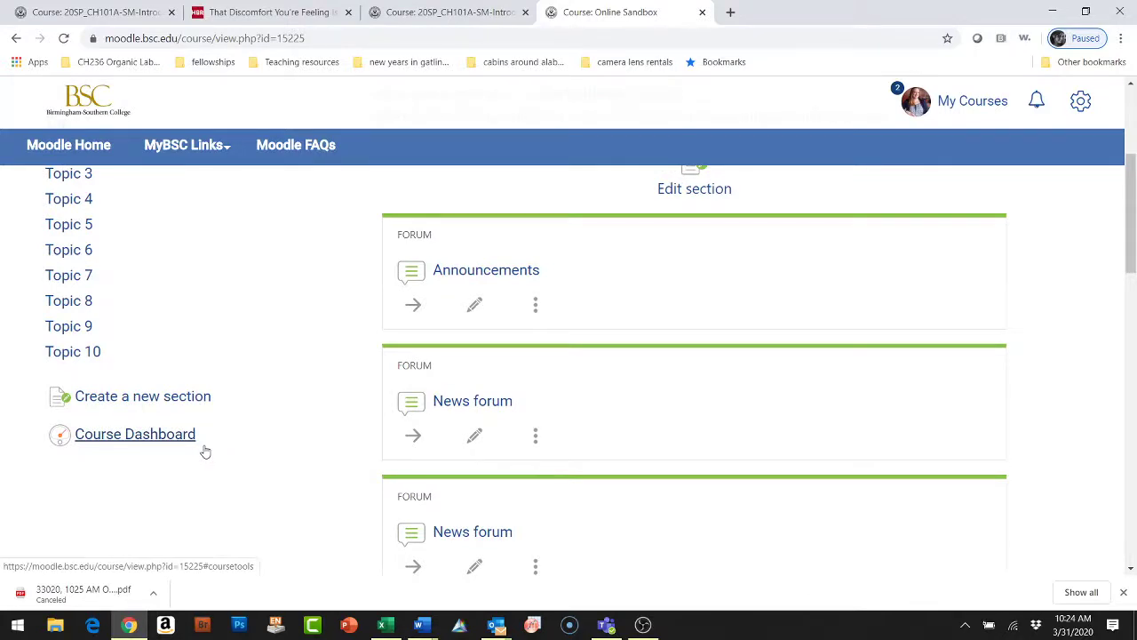
scroll(205, 452, "up", 3)
scroll(205, 452, "down", 3)
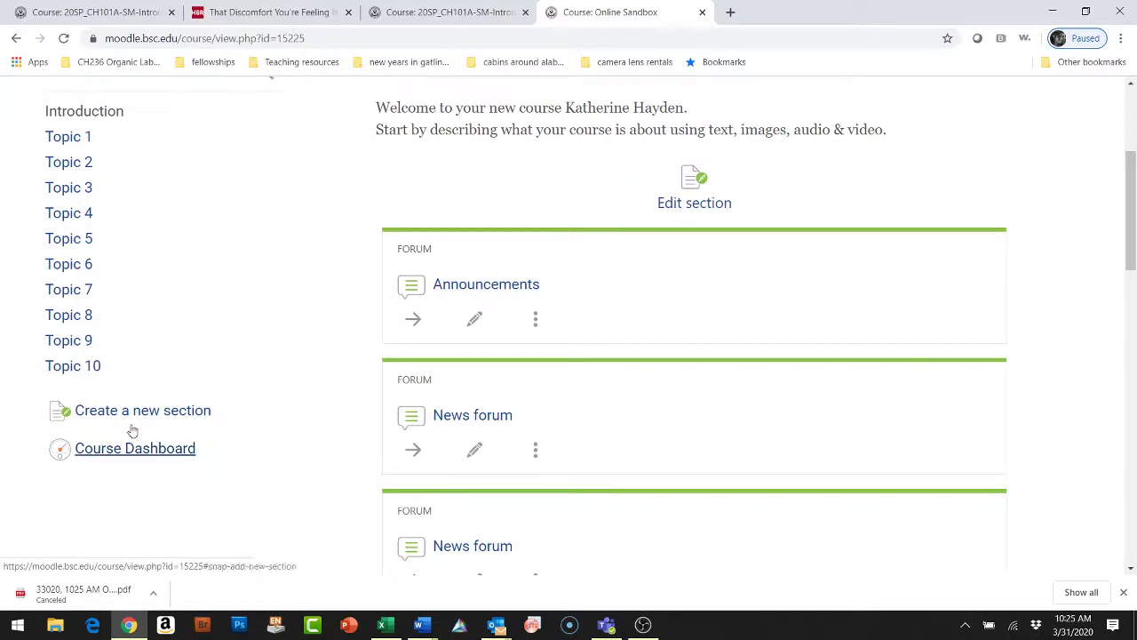
scroll(109, 454, "up", 3)
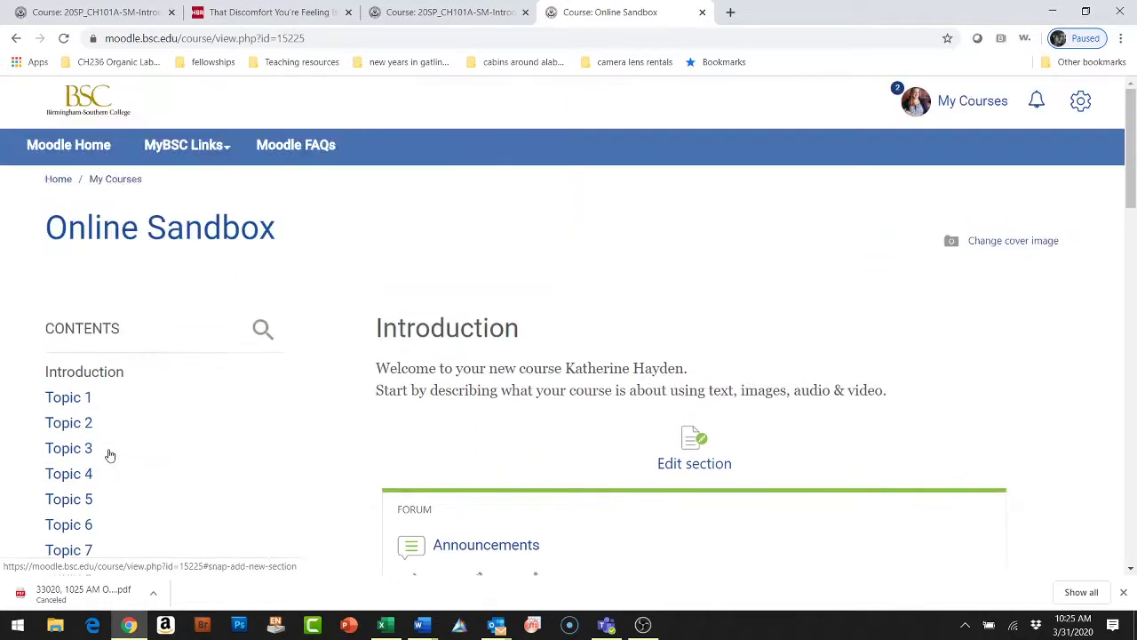
scroll(109, 454, "down", 3)
scroll(109, 455, "down", 1)
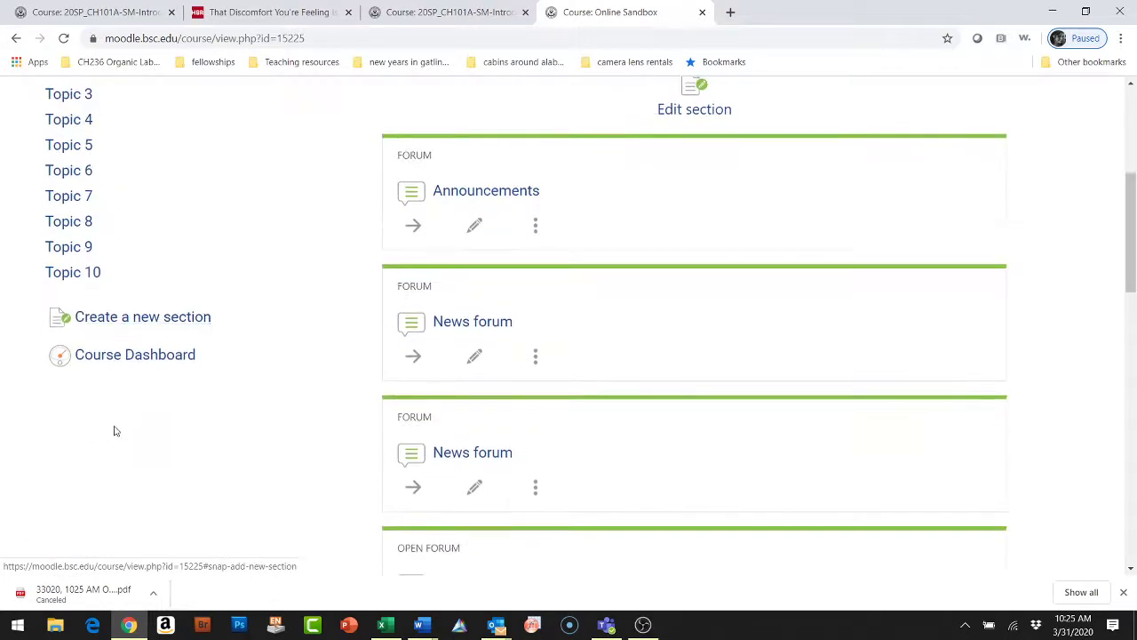
left_click(163, 355)
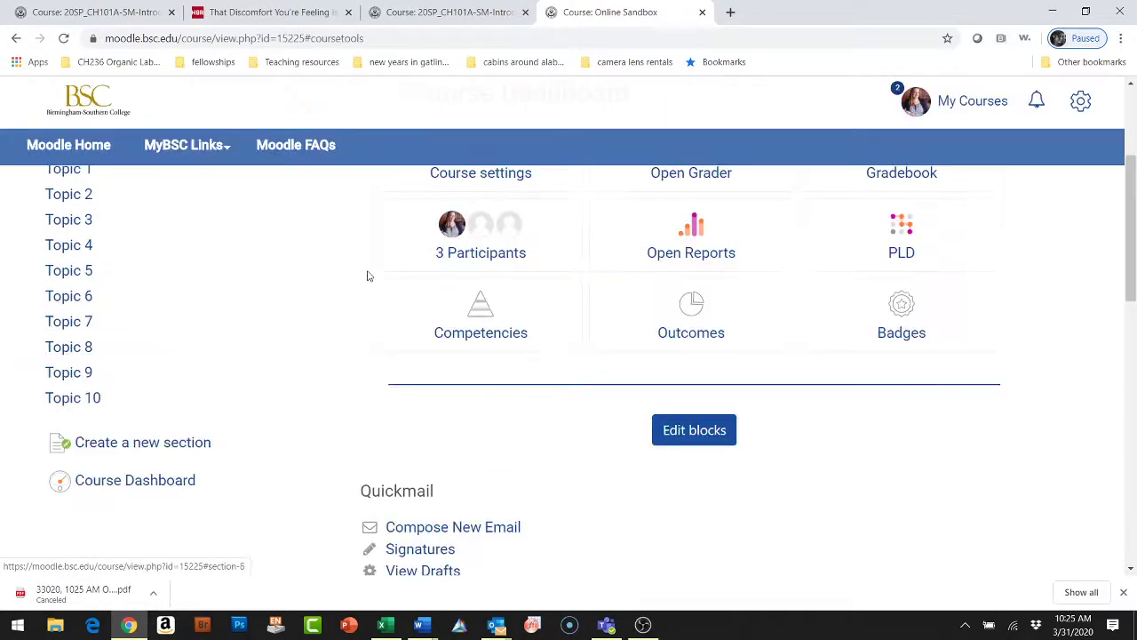
scroll(368, 275, "up", 2)
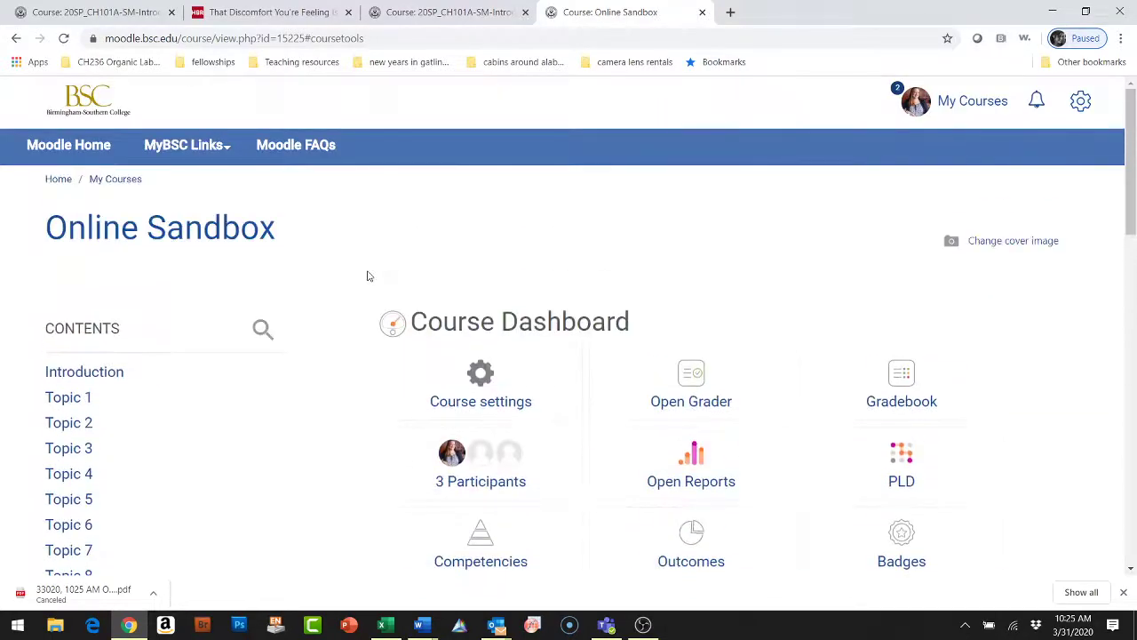
left_click(895, 399)
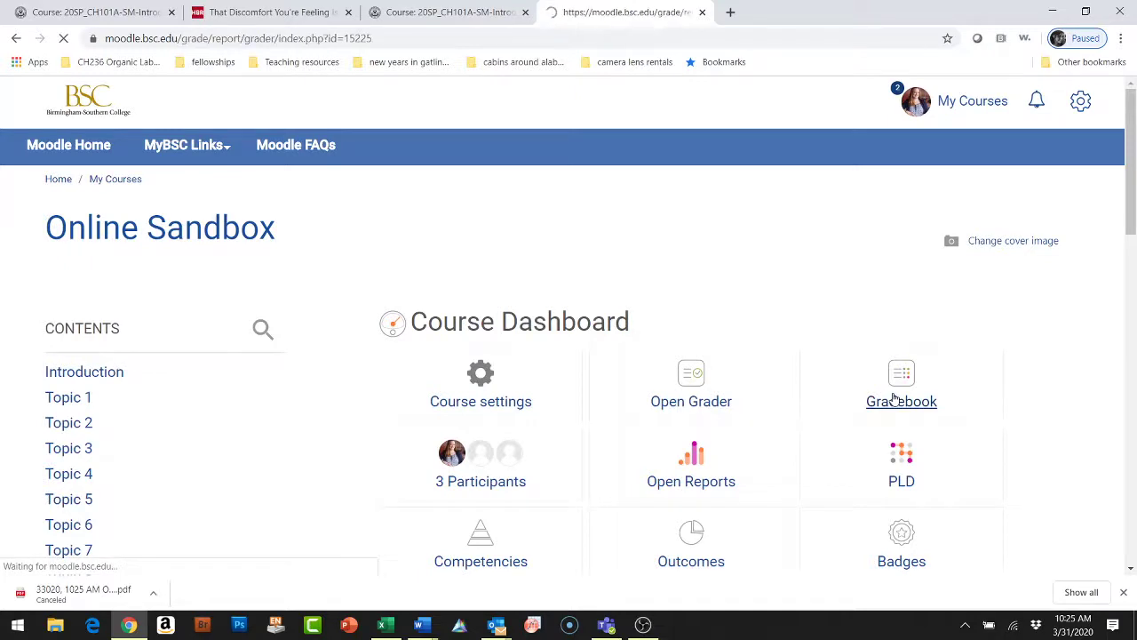
Enter course totals of 85 for the first student and 90 for the second in the grader report.
scroll(579, 329, "down", 1)
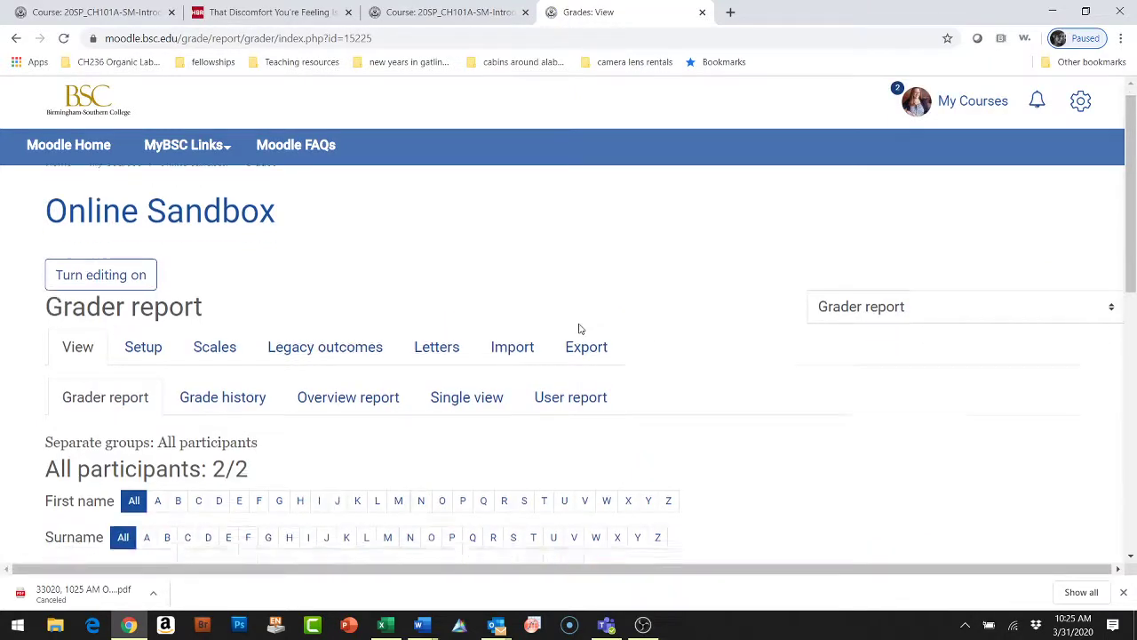
scroll(579, 329, "down", 4)
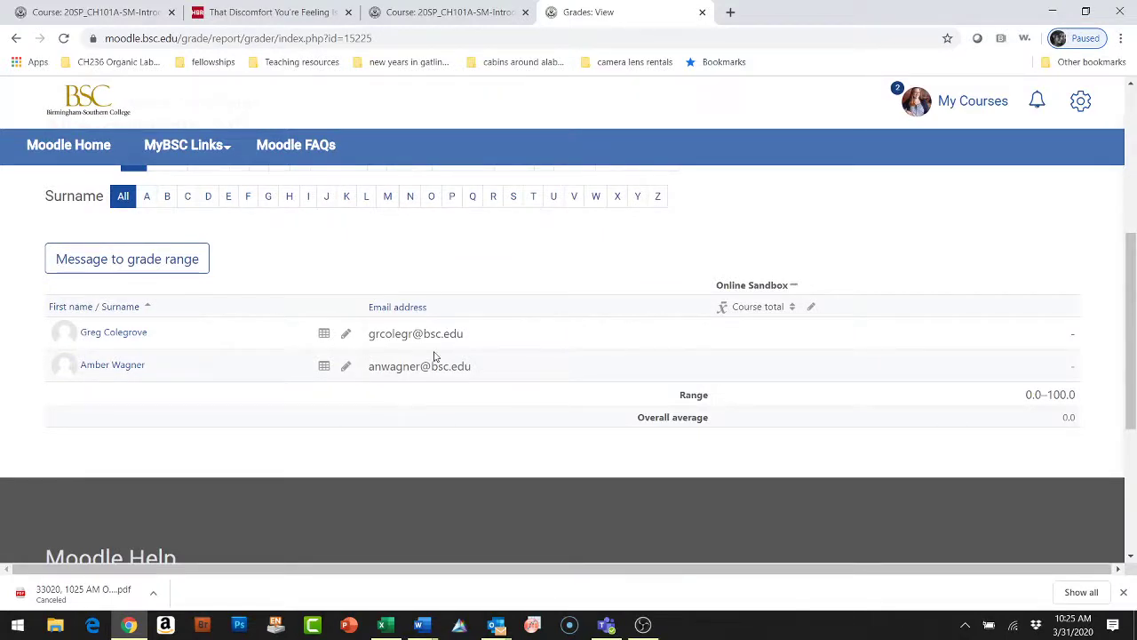
scroll(436, 355, "up", 2)
scroll(728, 459, "down", 2)
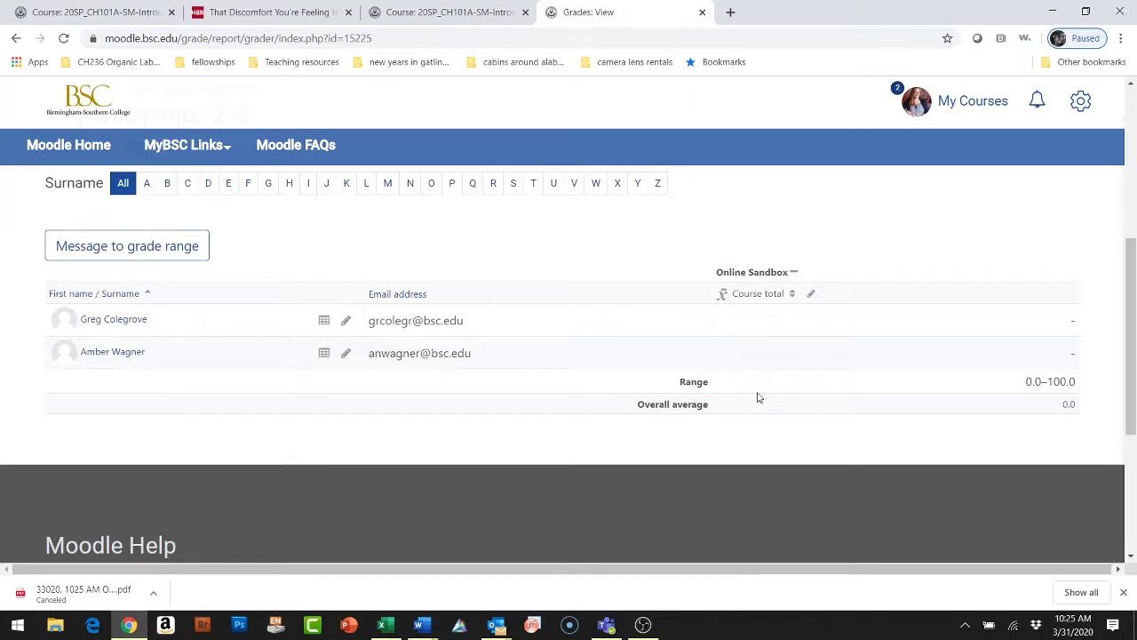
left_click(767, 327)
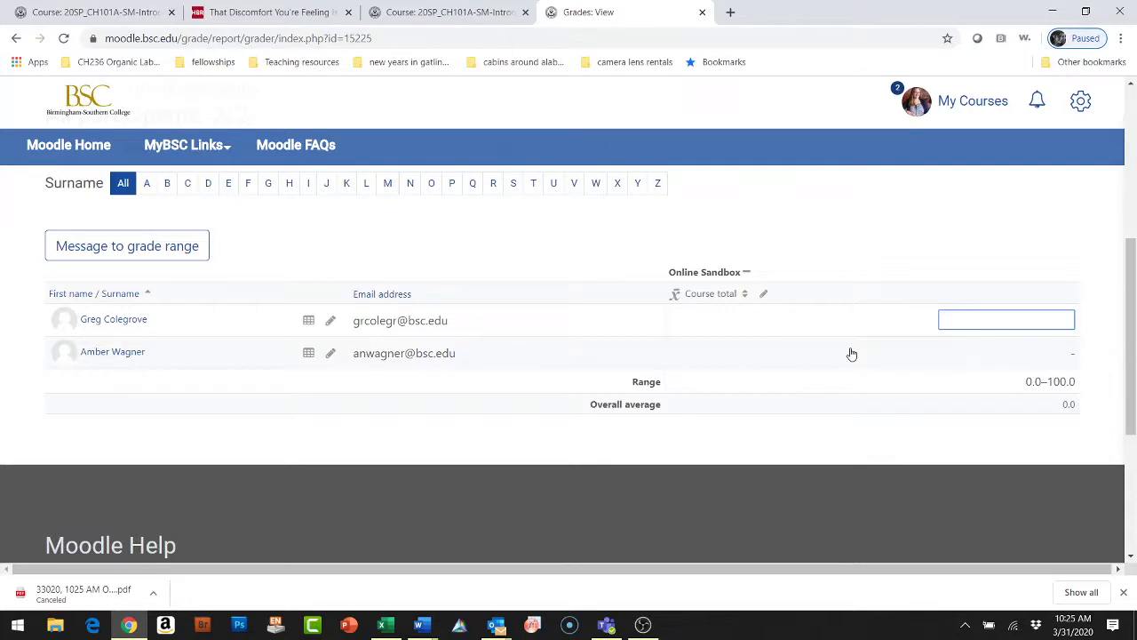
type("85")
key("Return")
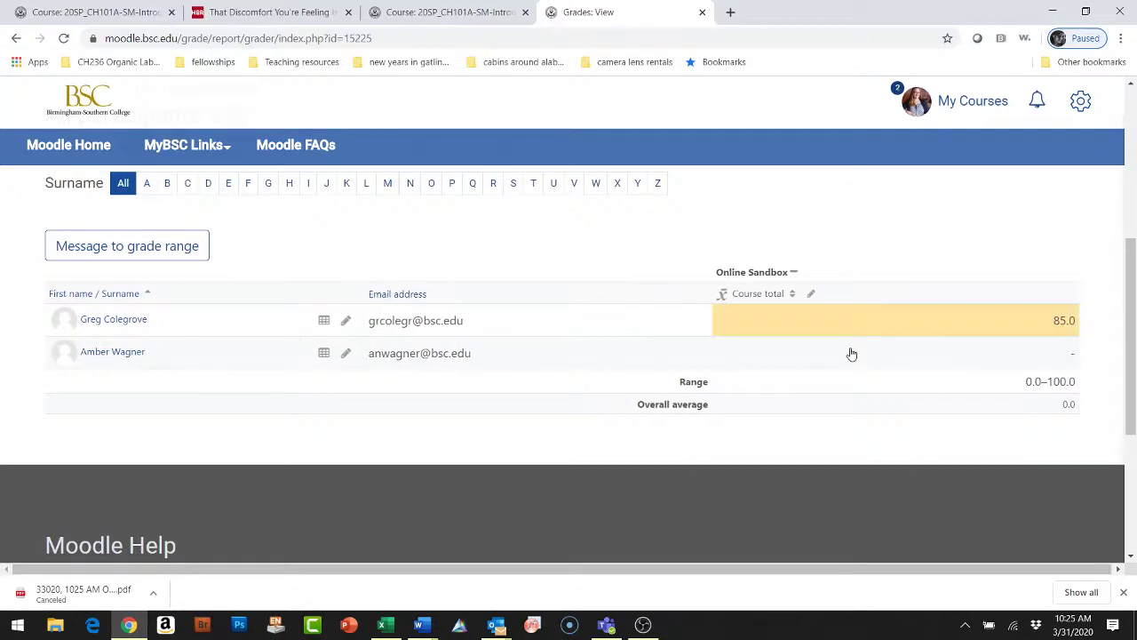
left_click(982, 355)
type("90")
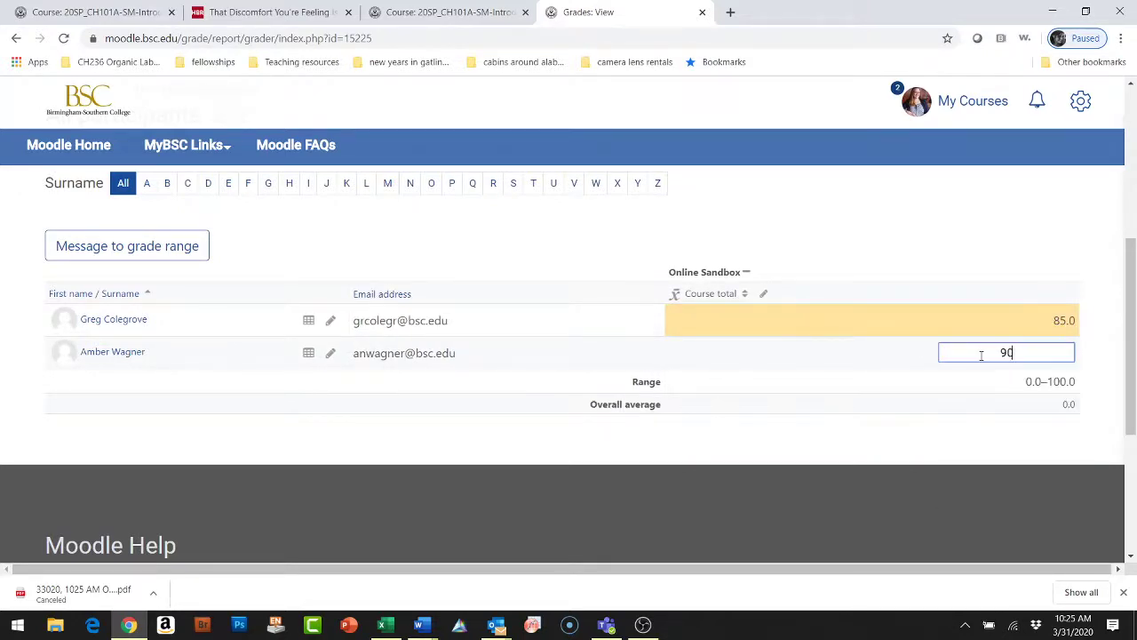
key("Return")
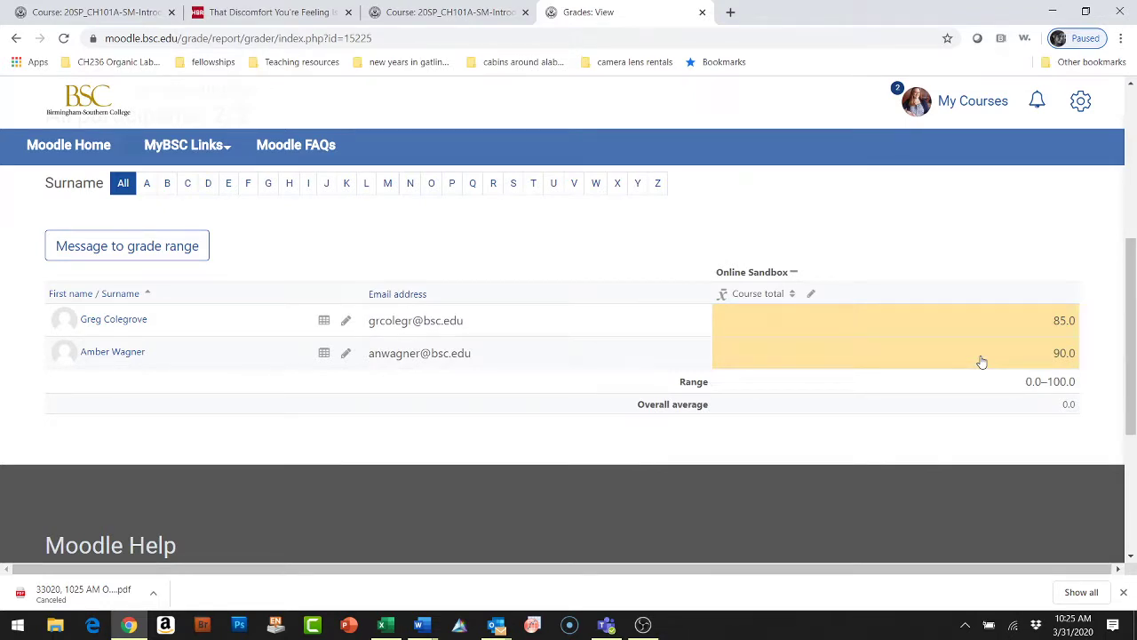
Clear the course totals entered for both students in the grader report.
left_click(1076, 324)
left_click_drag(1010, 319, 782, 310)
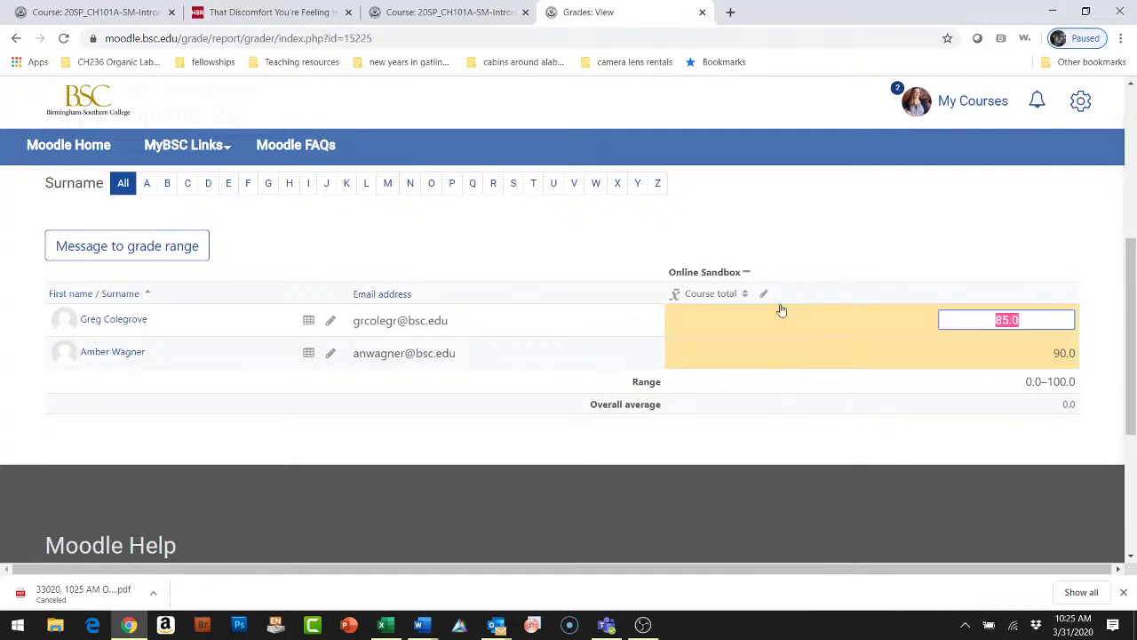
key("BackSpace")
left_click(964, 347)
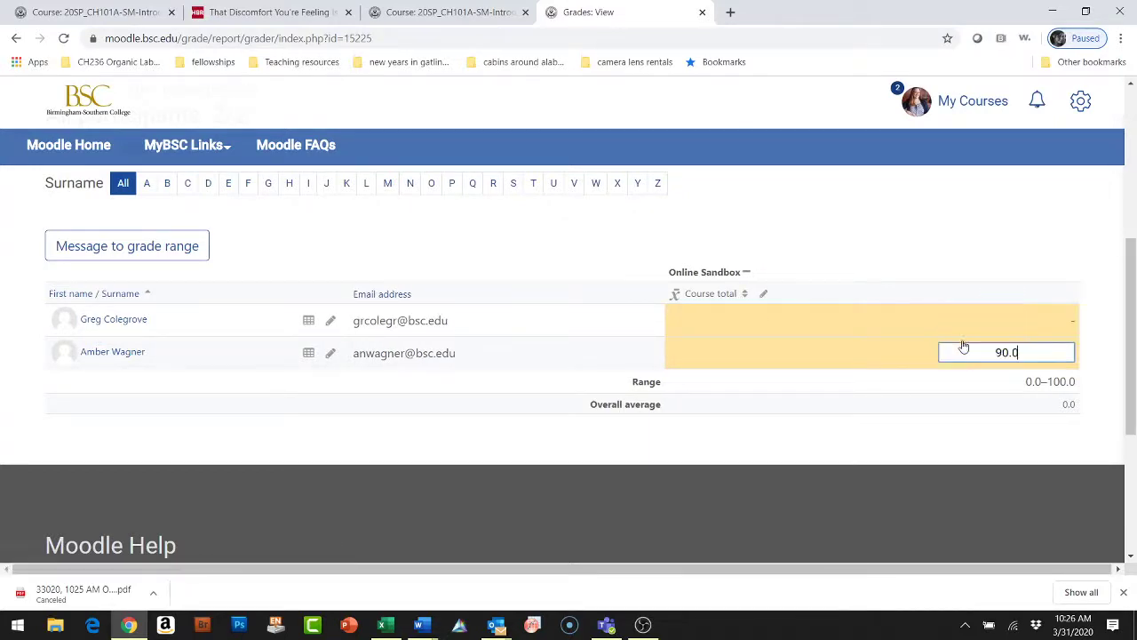
left_click_drag(1022, 353, 685, 375)
key("BackSpace")
Go to the gradebook setup and start a new grade item for the course.
scroll(195, 383, "up", 3)
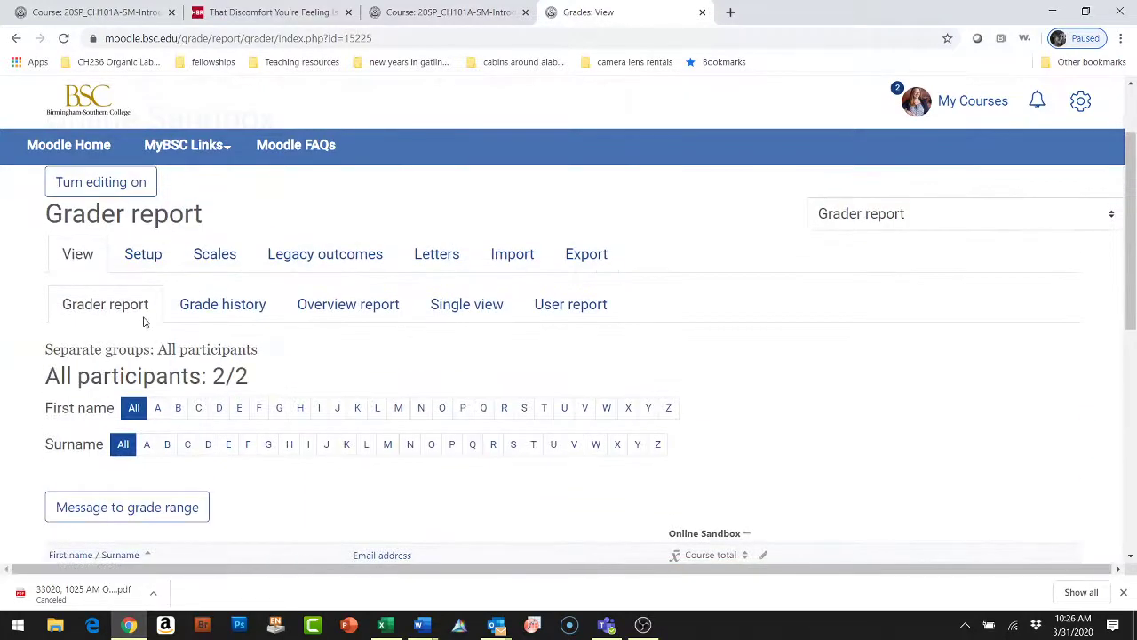
left_click(154, 257)
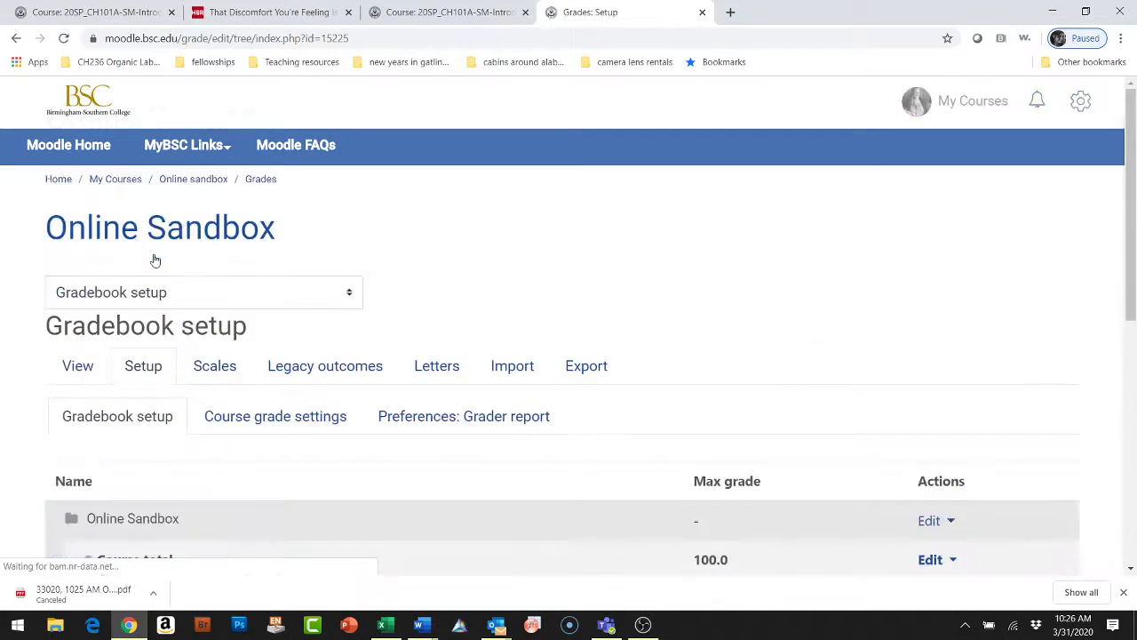
scroll(305, 454, "down", 3)
scroll(305, 454, "down", 1)
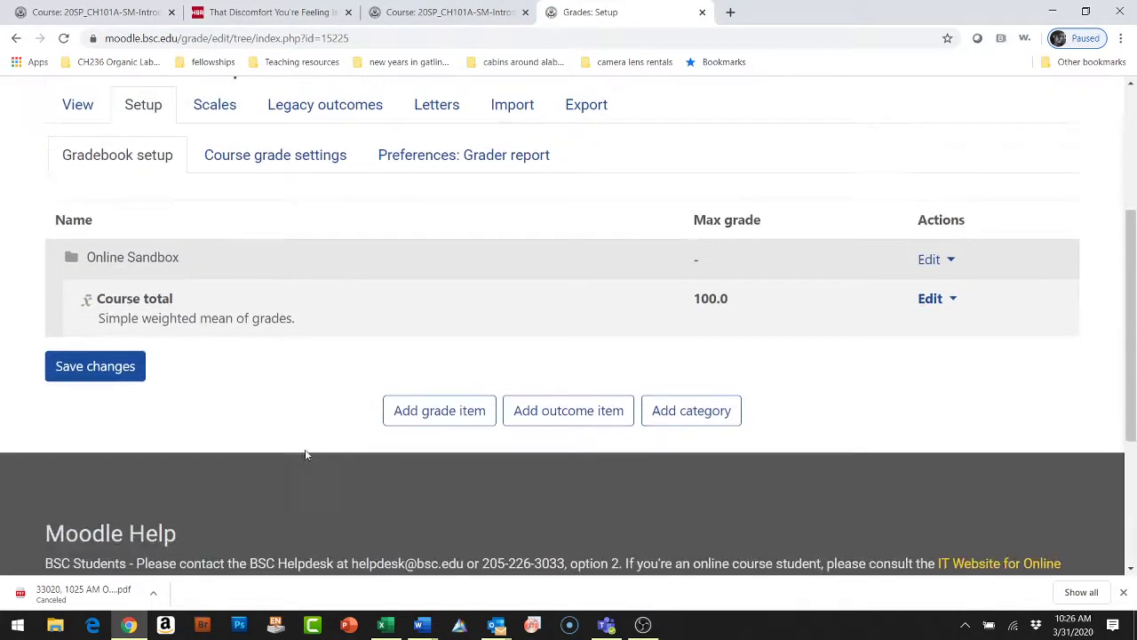
left_click(458, 410)
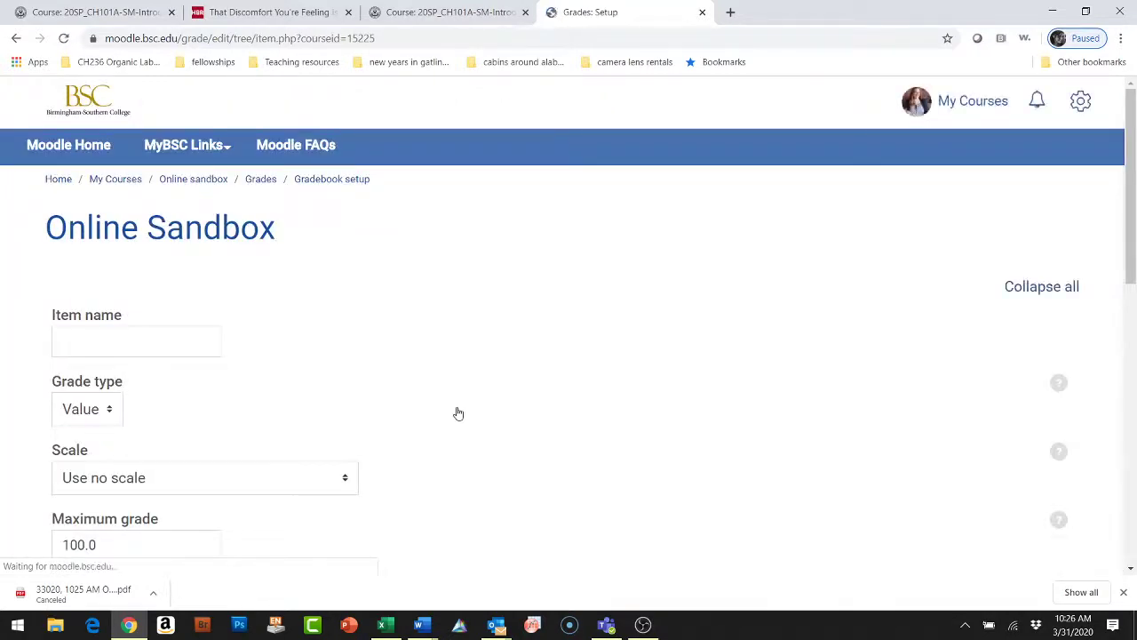
Name the new grade item Exam I and choose Value as its grade type.
left_click(190, 348)
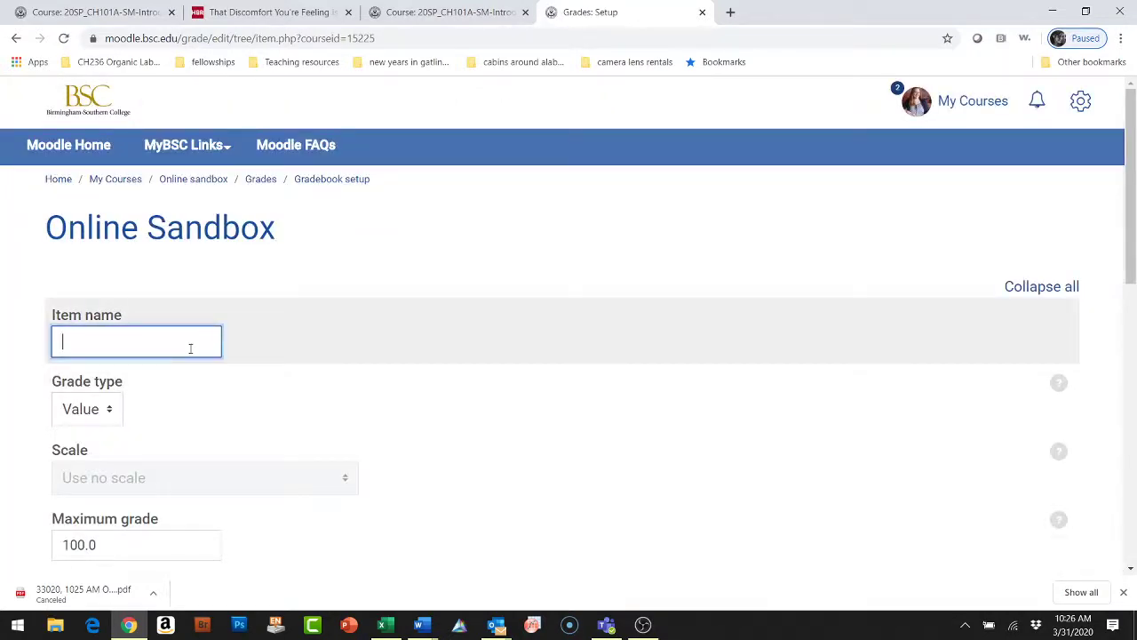
type("Exam I")
scroll(190, 348, "down", 1)
left_click(104, 307)
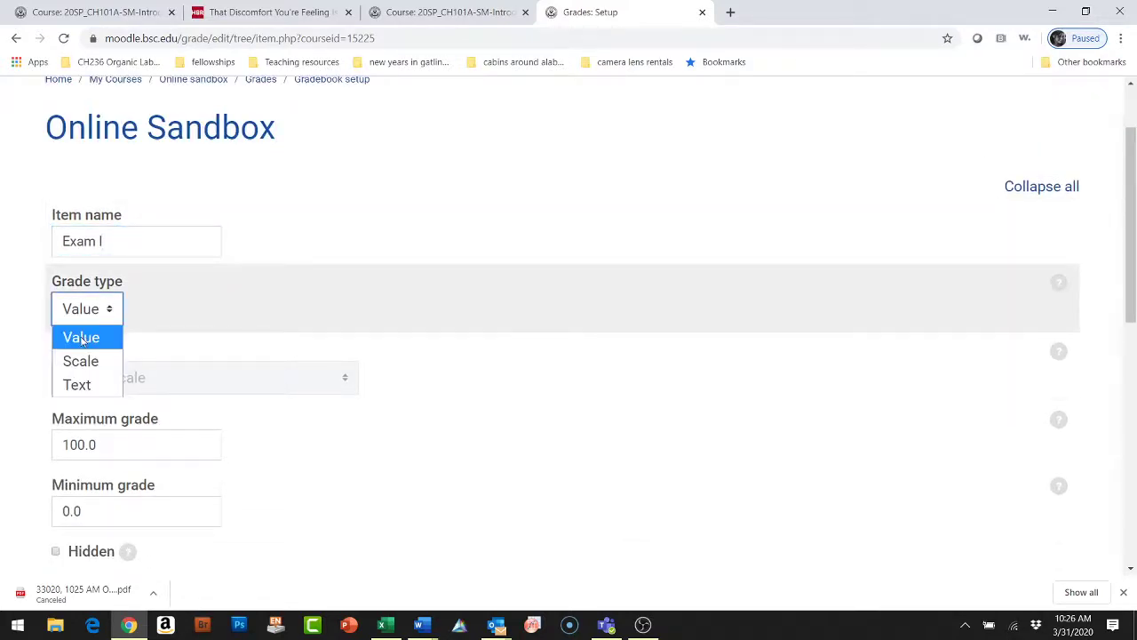
left_click(80, 338)
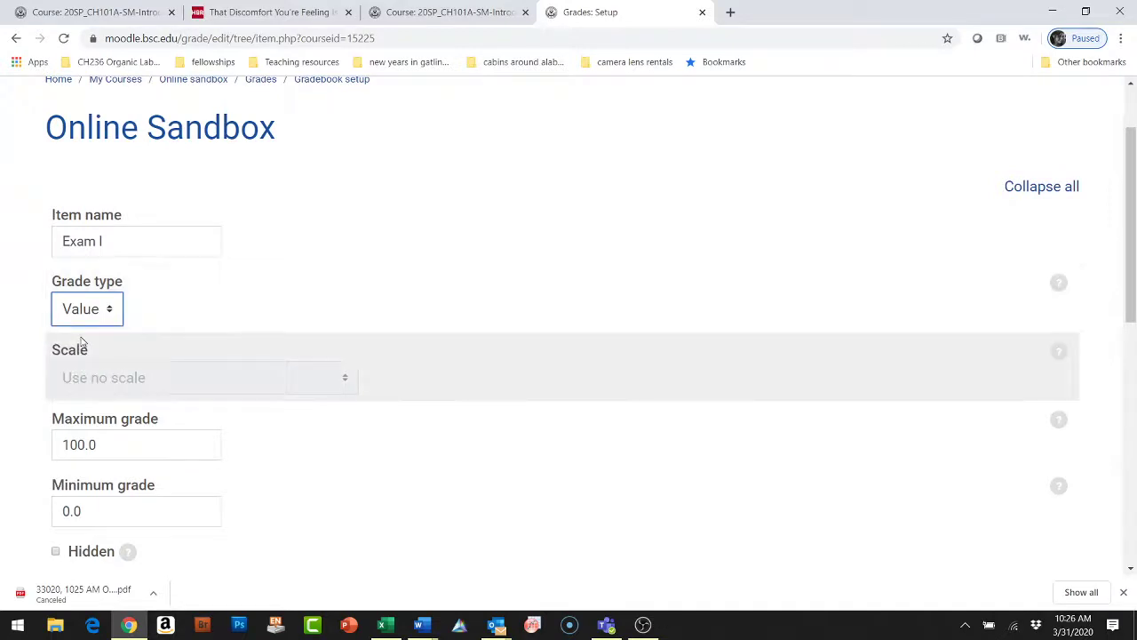
left_click(125, 441)
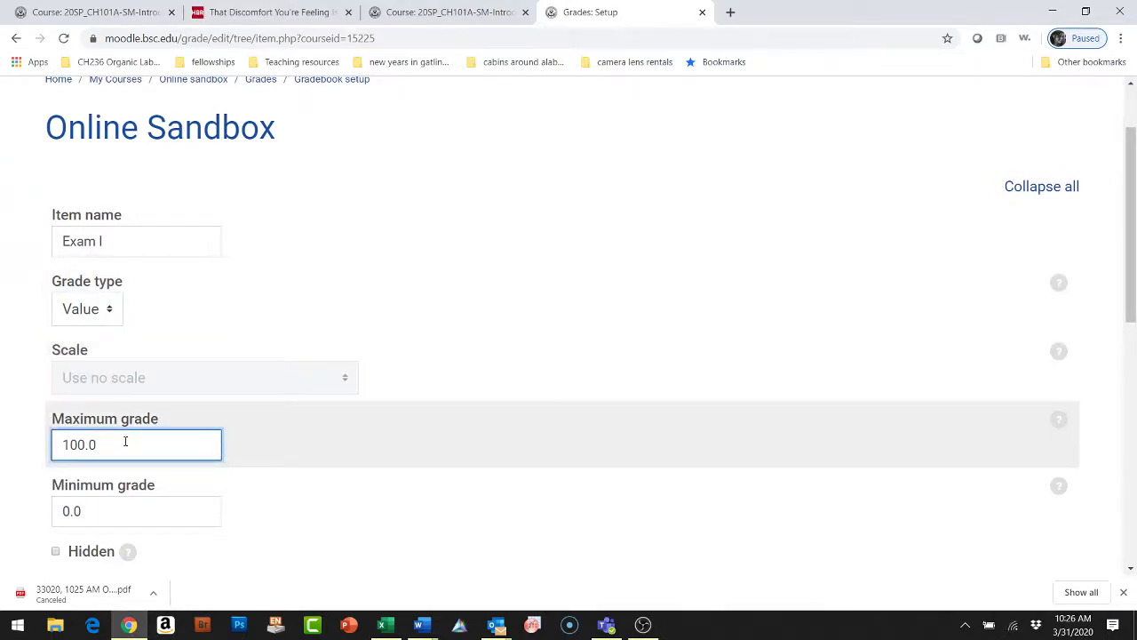
Expand the grade item's additional settings and examine the grade display, hiding, locking and extra credit options.
scroll(125, 441, "down", 3)
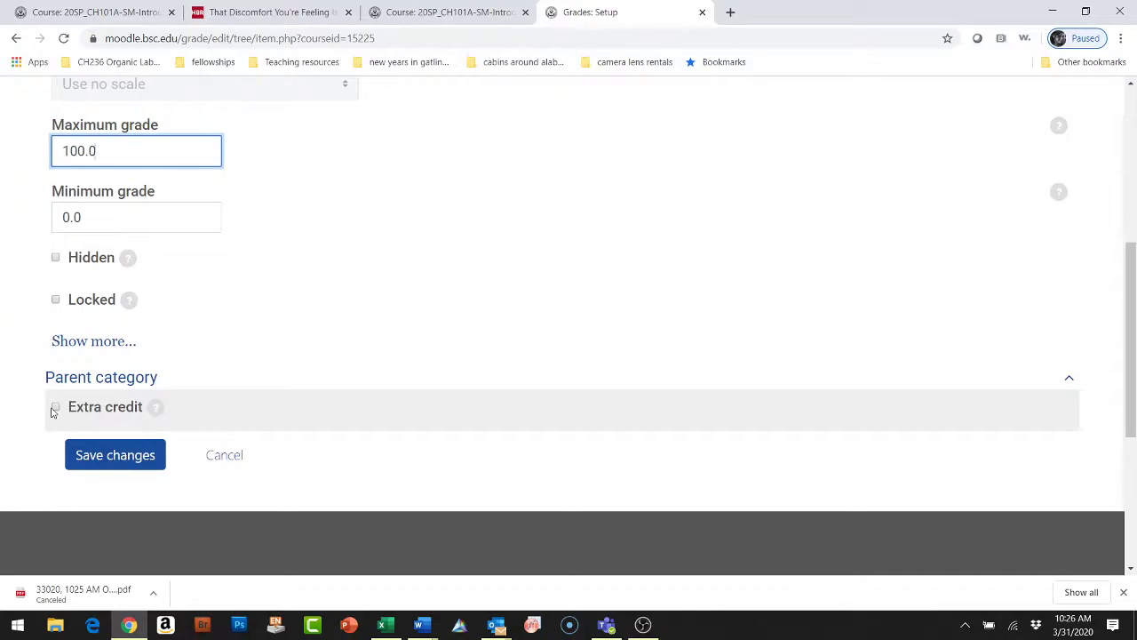
left_click(101, 346)
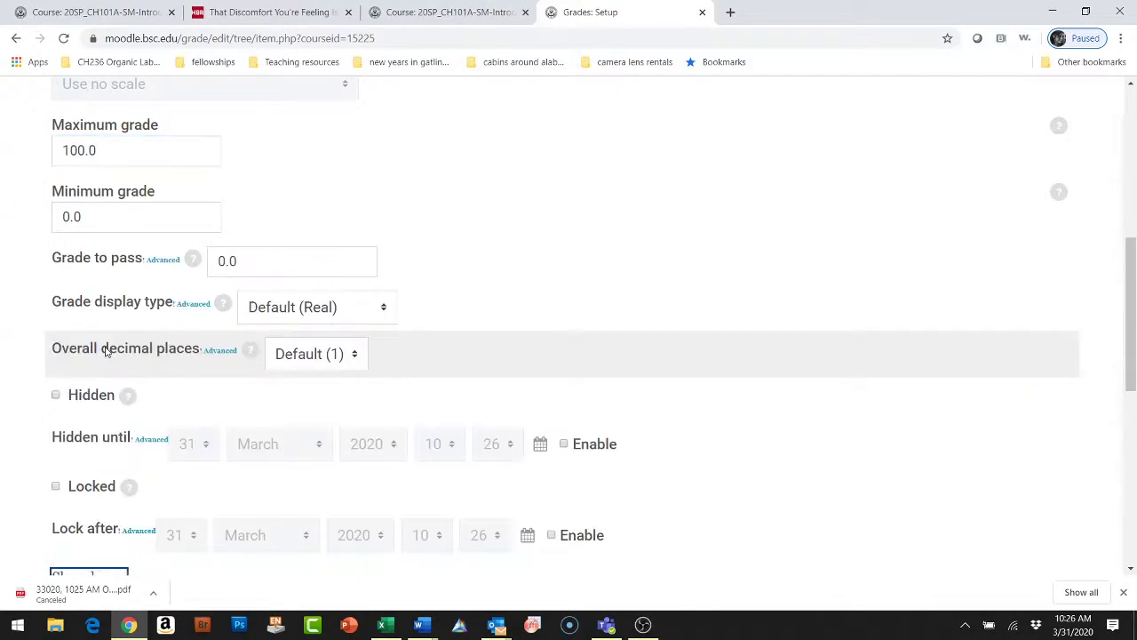
scroll(217, 284, "down", 2)
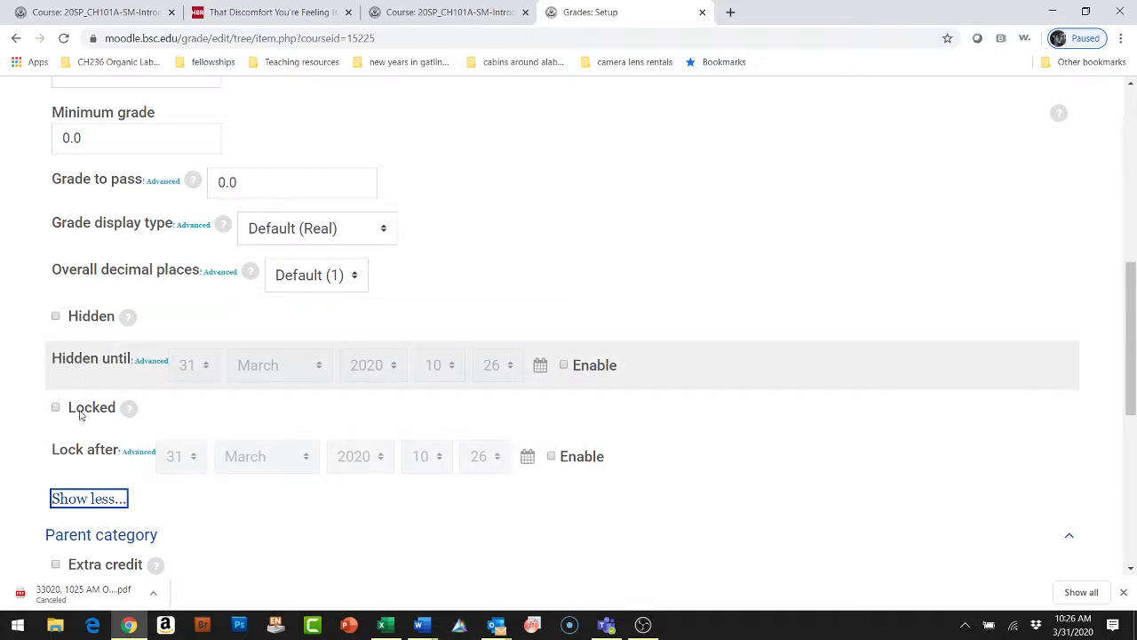
scroll(131, 447, "down", 2)
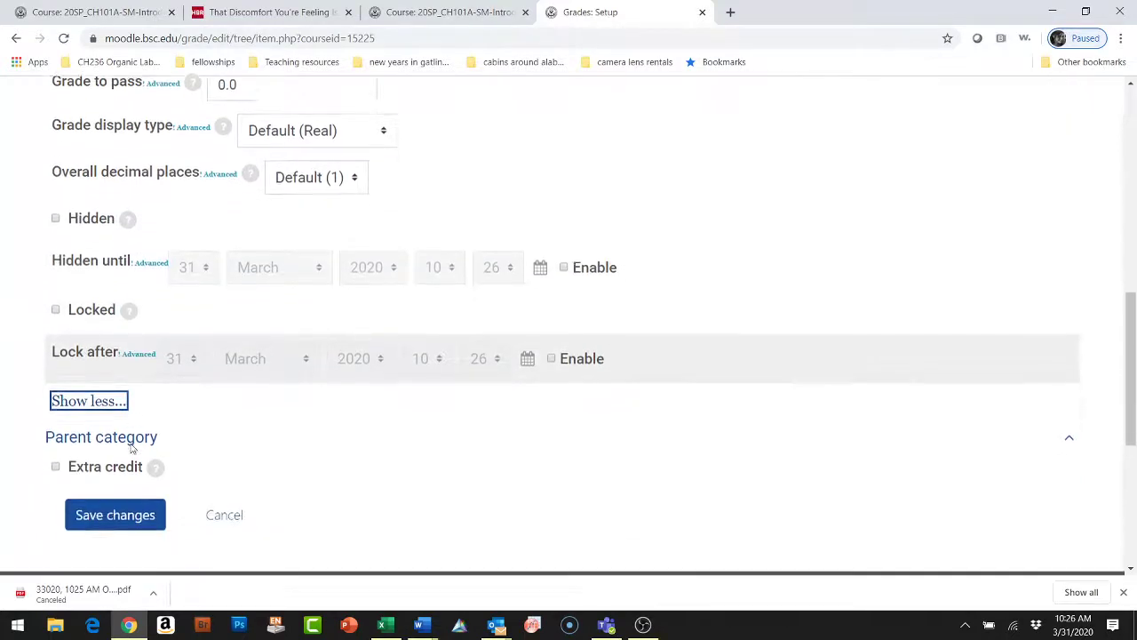
scroll(131, 448, "up", 2)
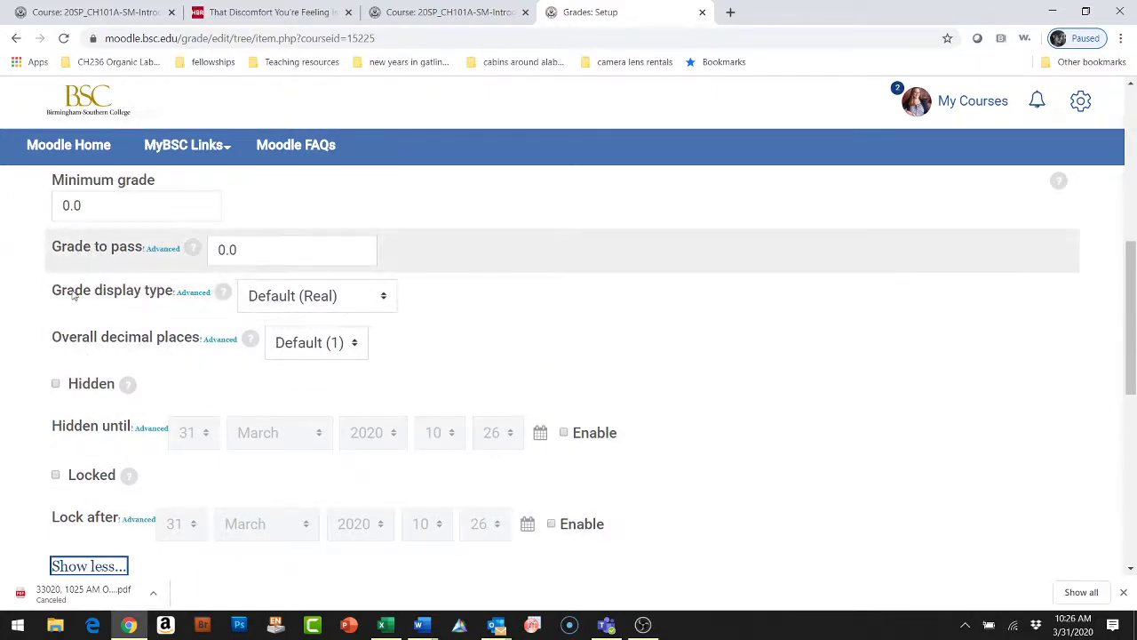
scroll(172, 315, "down", 2)
scroll(172, 315, "down", 1)
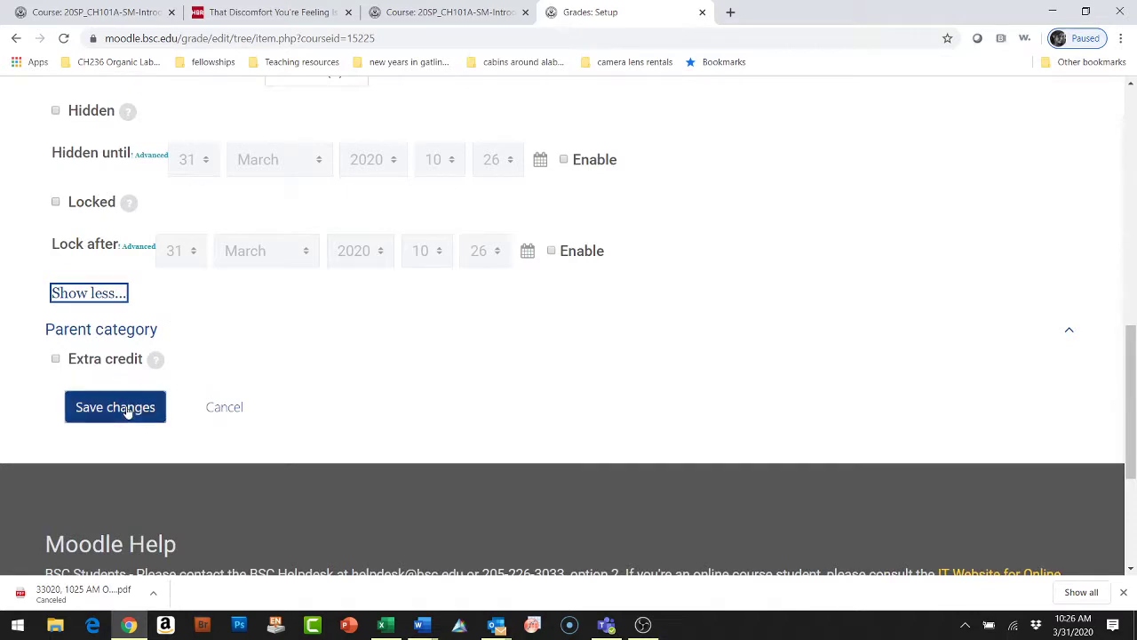
Check the completed form once more and save the Exam I grade item to the gradebook.
scroll(127, 409, "up", 7)
scroll(134, 391, "up", 2)
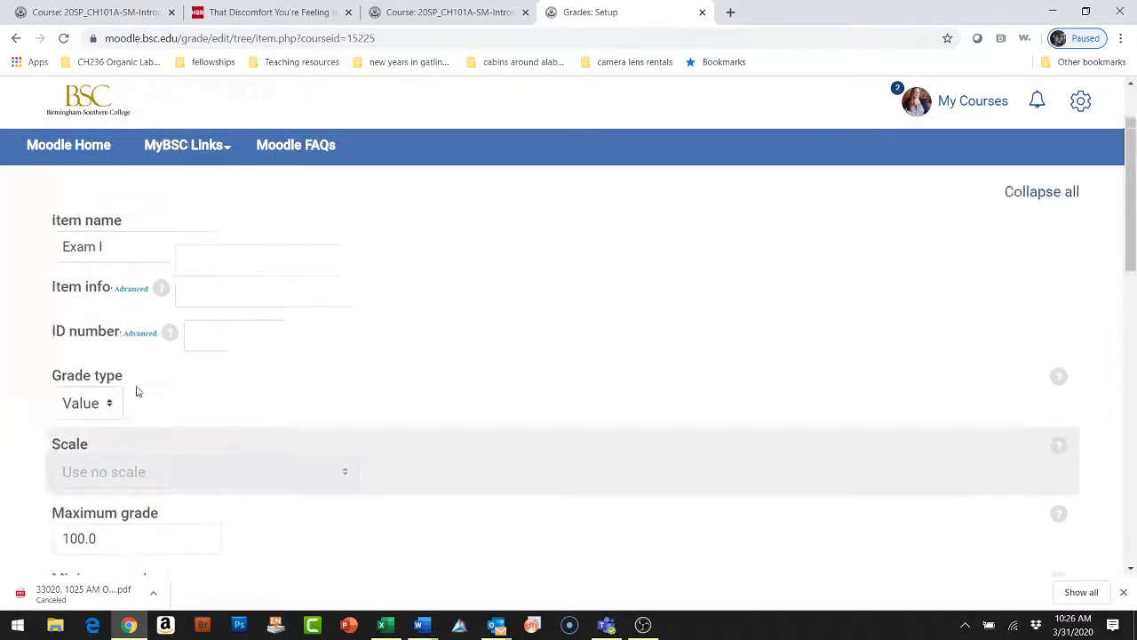
scroll(135, 389, "down", 8)
scroll(138, 391, "down", 1)
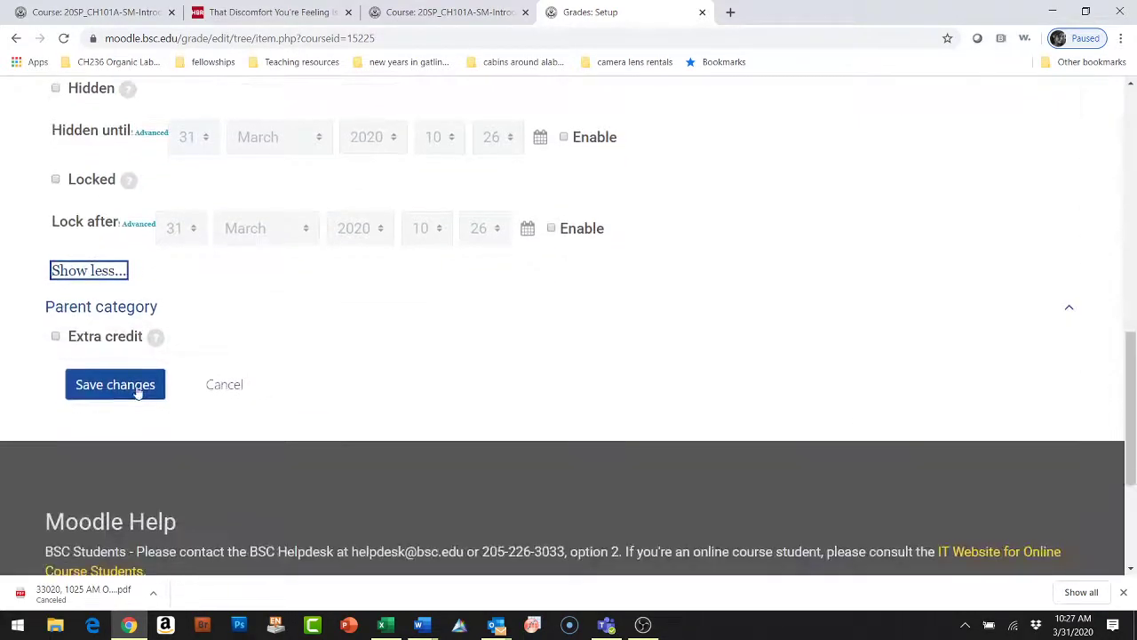
left_click(137, 389)
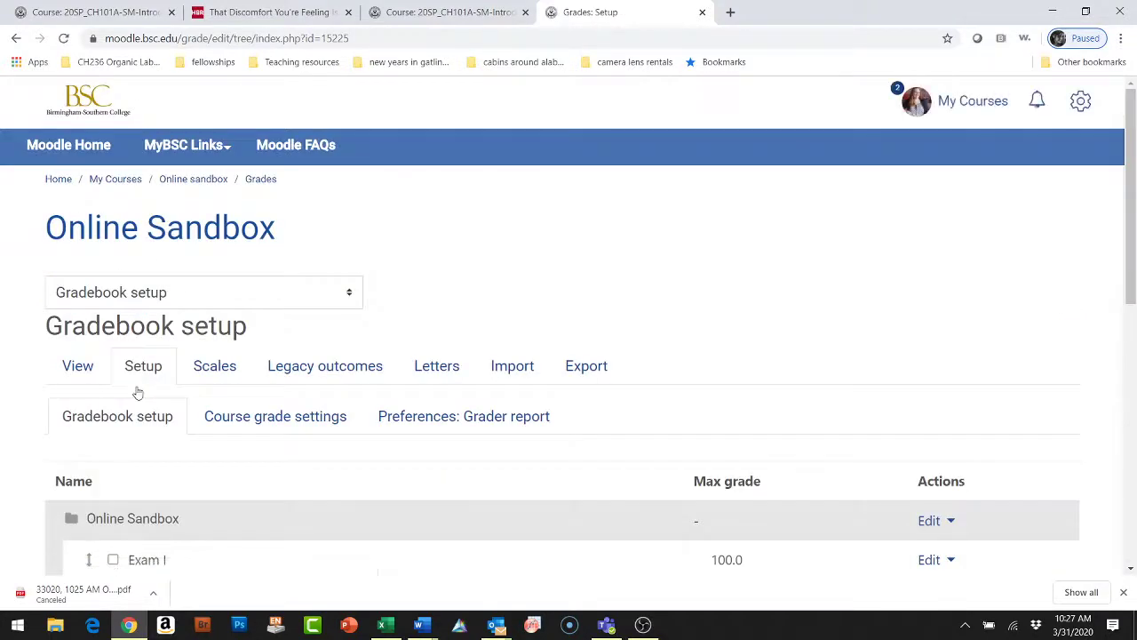
scroll(137, 392, "down", 3)
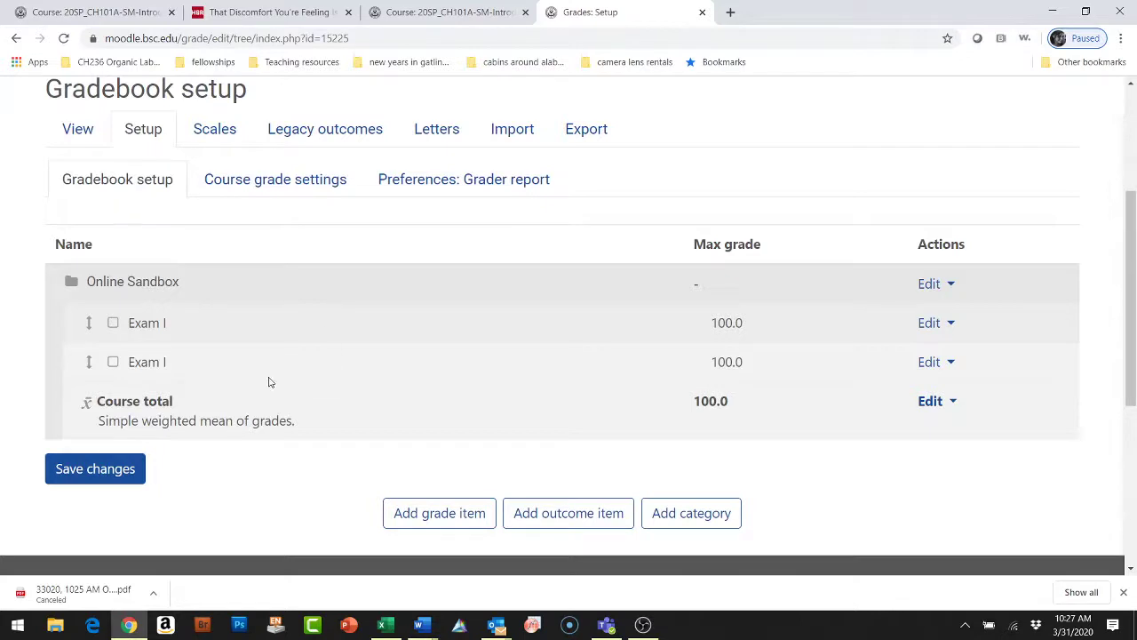
Add a new grade category to the Online Sandbox gradebook and name it Homework.
left_click(113, 365)
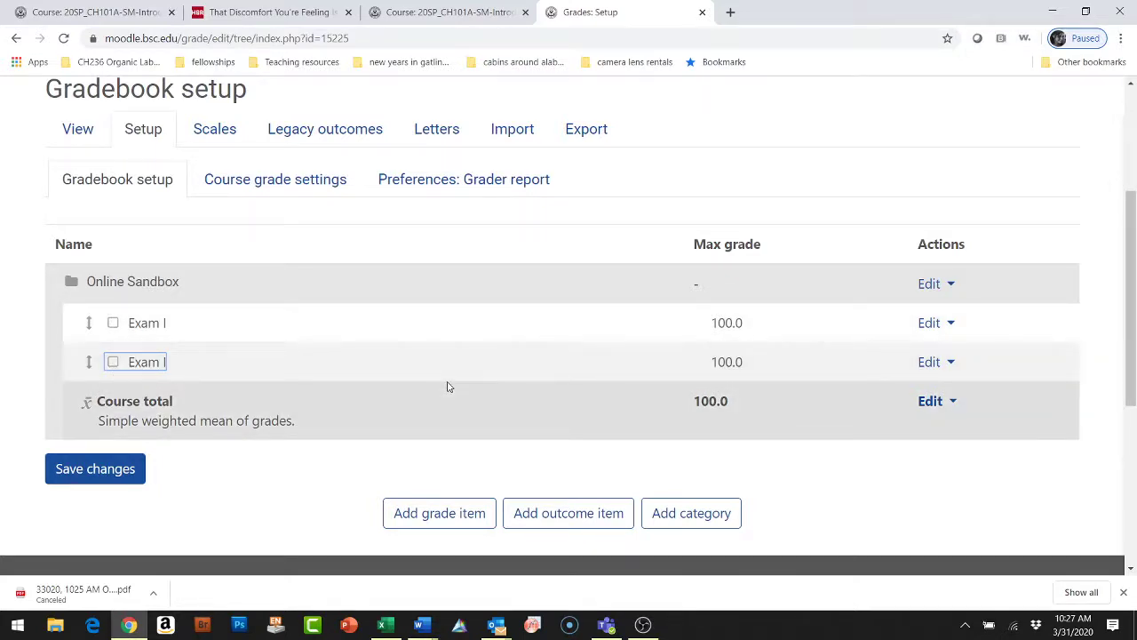
left_click(706, 513)
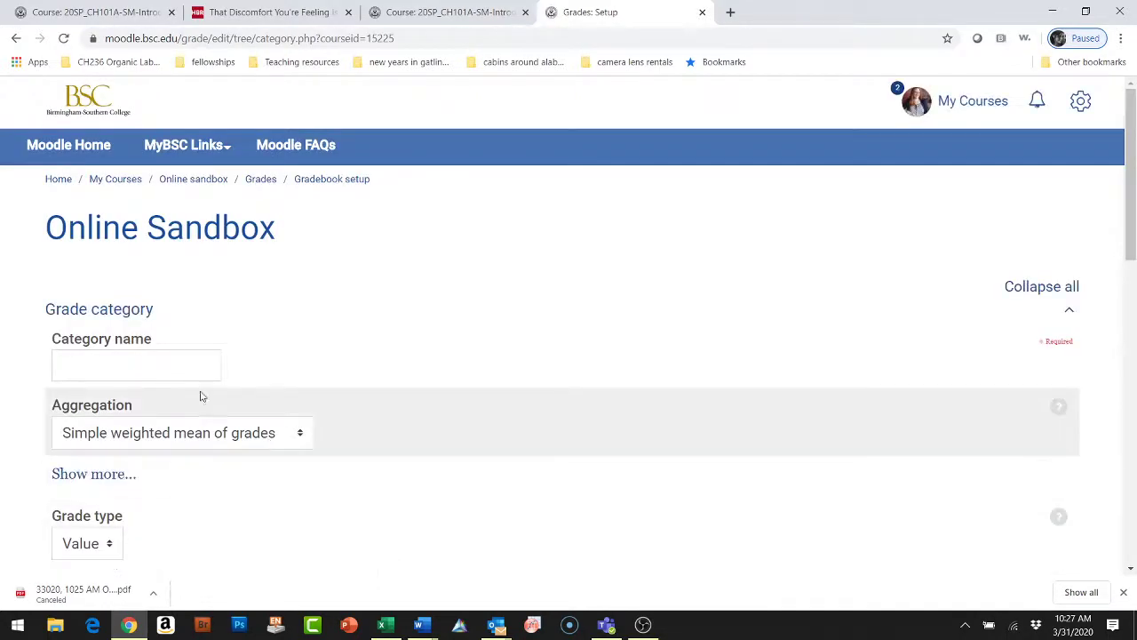
left_click(179, 361)
type("Homework")
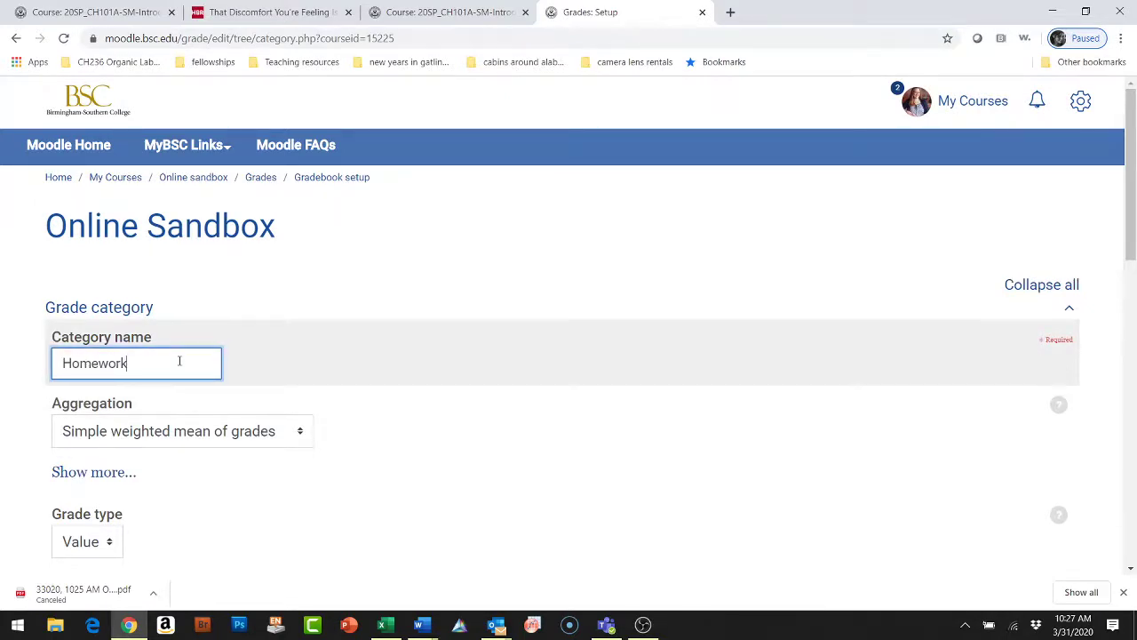
Keep Simple weighted mean of grades as the Homework category's aggregation and Value as its grade type.
scroll(178, 361, "down", 1)
left_click(187, 333)
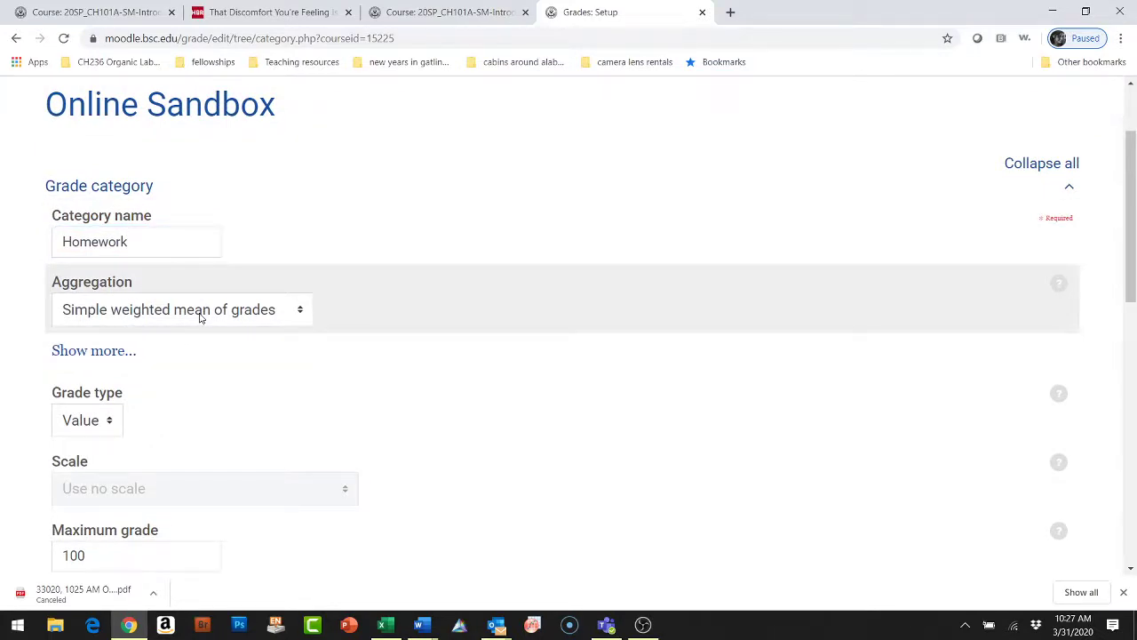
left_click(200, 318)
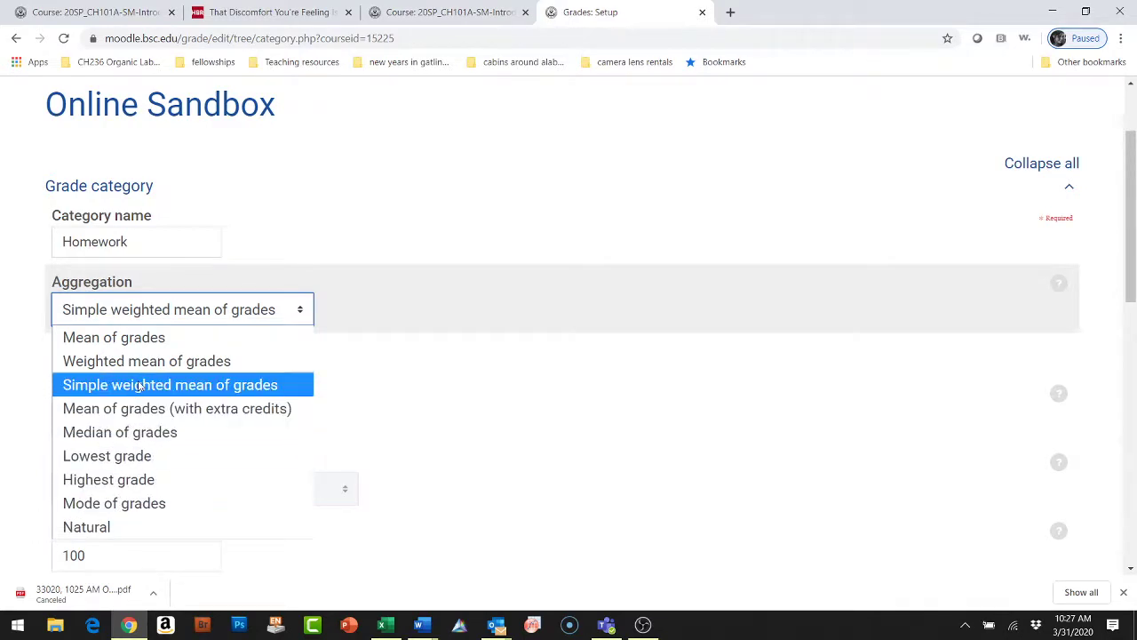
left_click(128, 311)
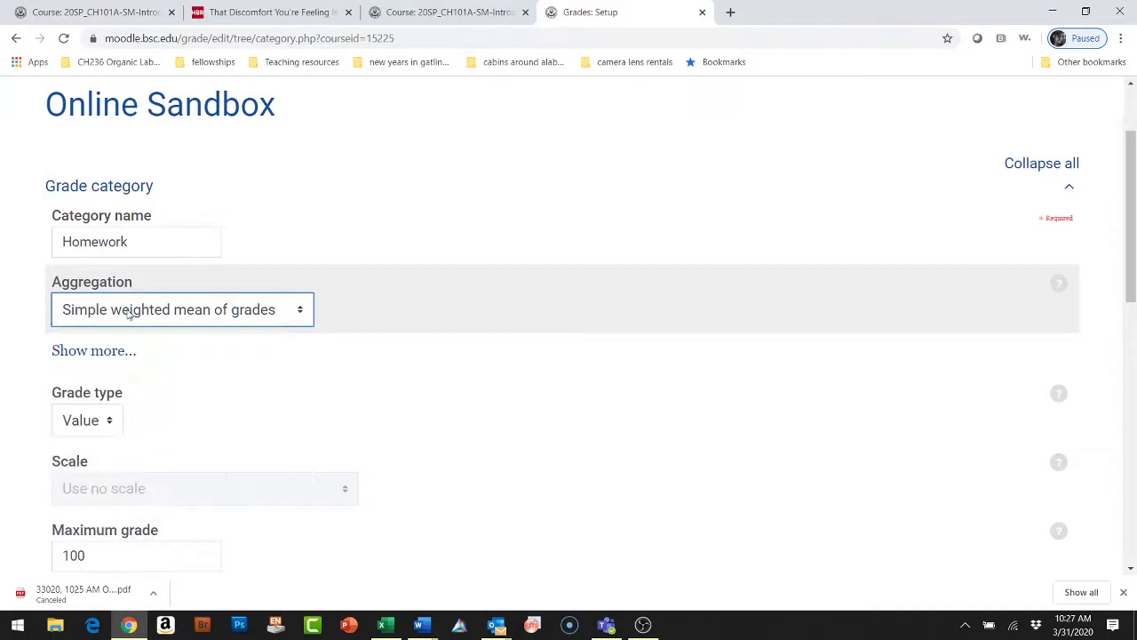
scroll(102, 373, "down", 2)
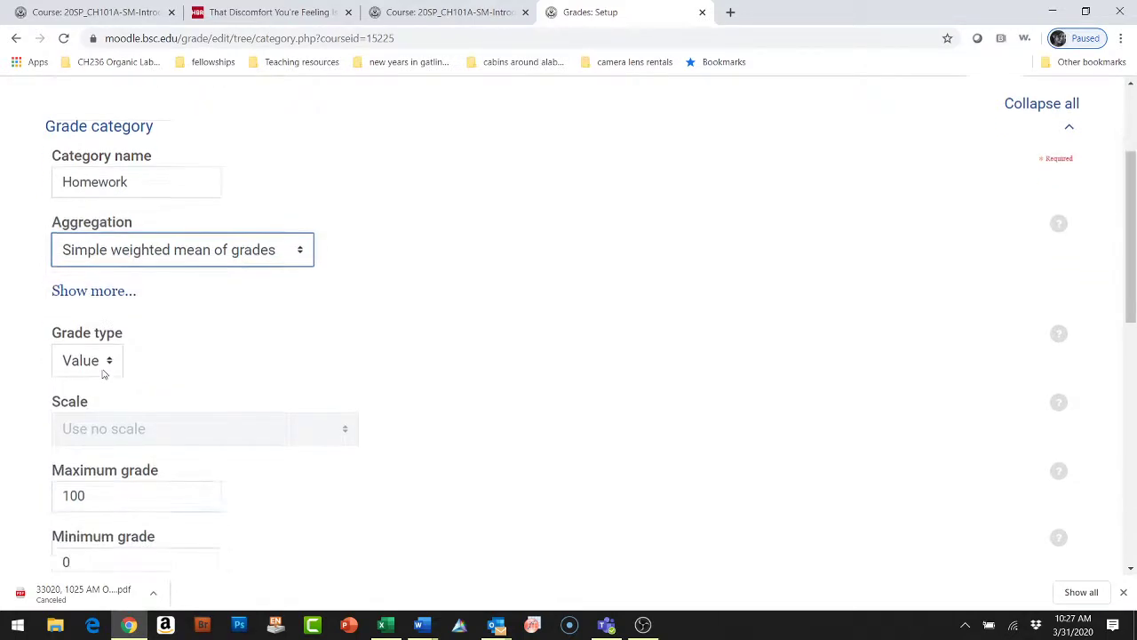
left_click(105, 315)
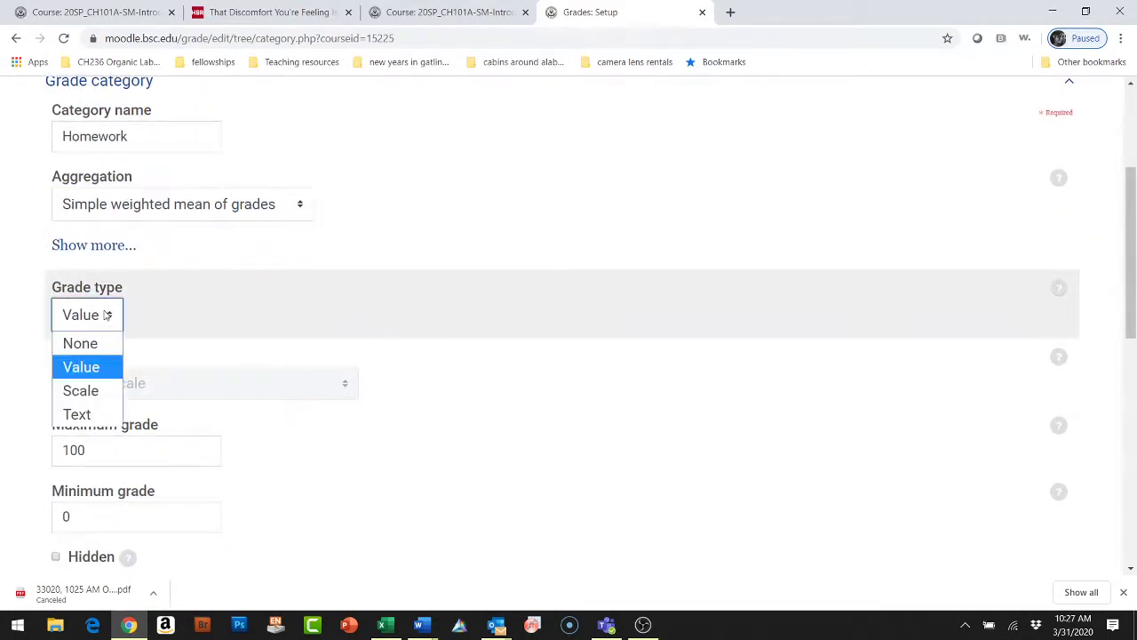
left_click(80, 367)
scroll(98, 313, "down", 1)
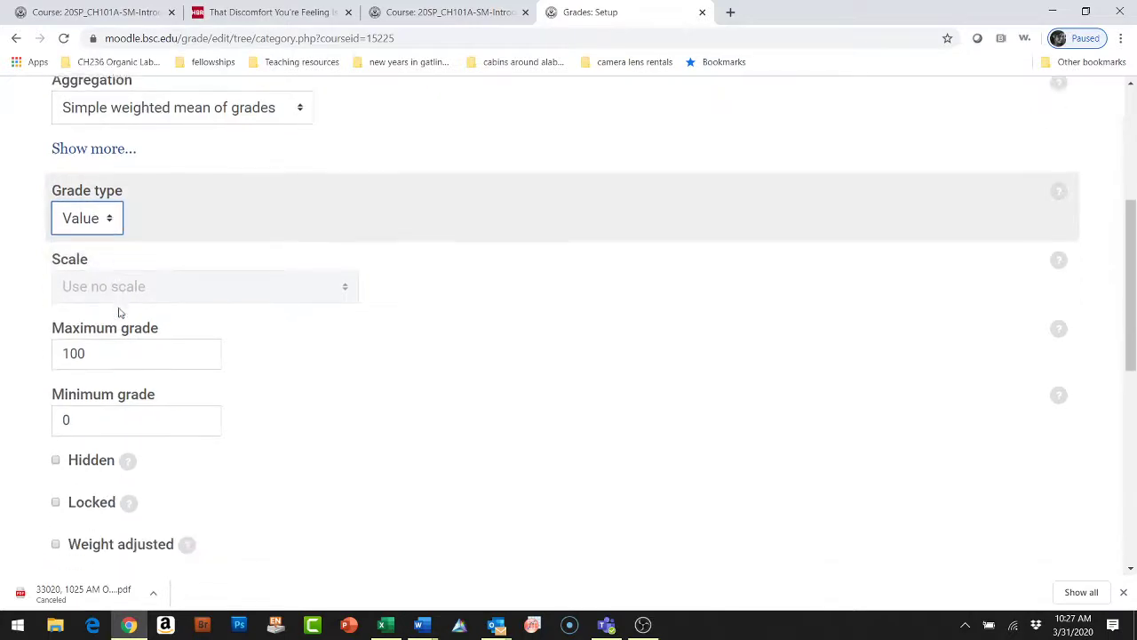
Try adjusting the Homework category's weight manually, and turn the weight adjustment back off.
scroll(86, 345, "down", 1)
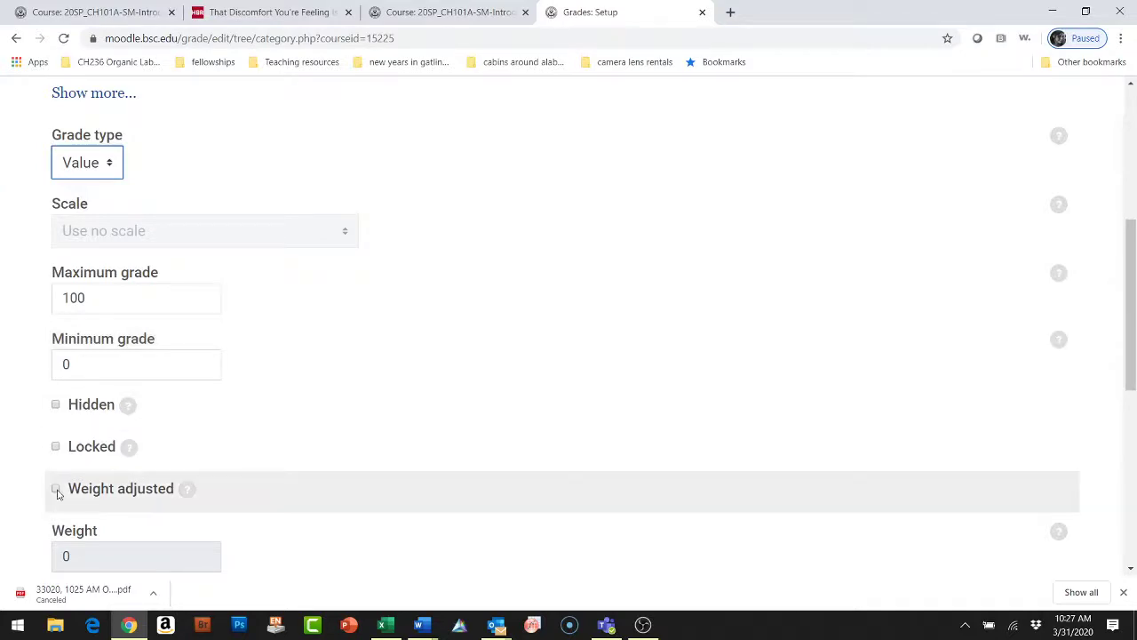
left_click(56, 490)
scroll(56, 491, "down", 3)
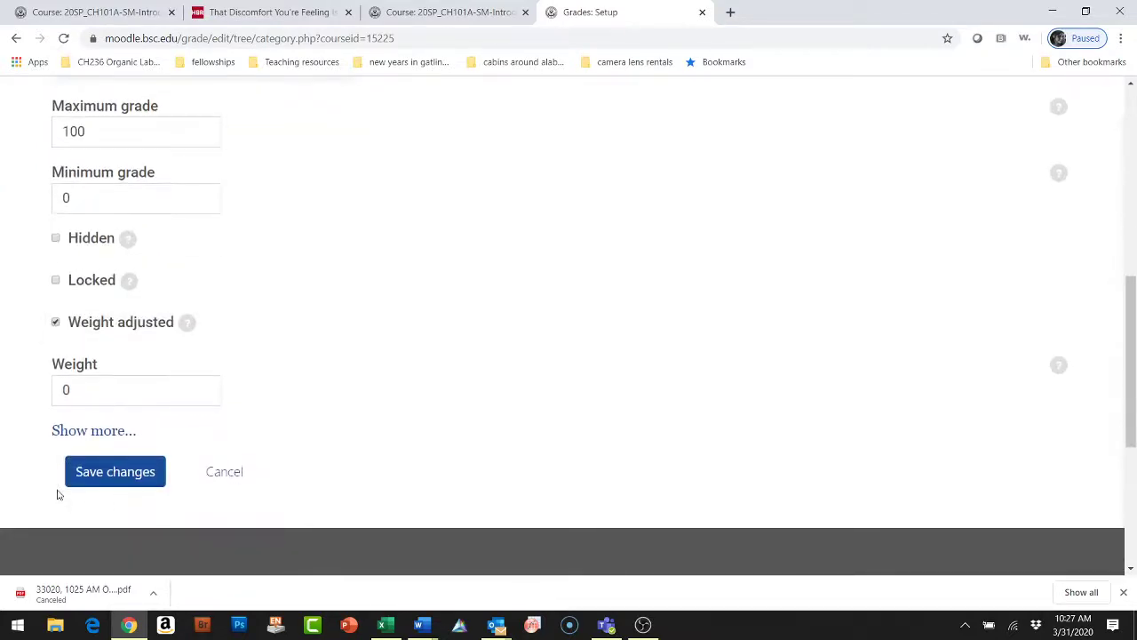
left_click(89, 392)
left_click_drag(89, 392, 3, 407)
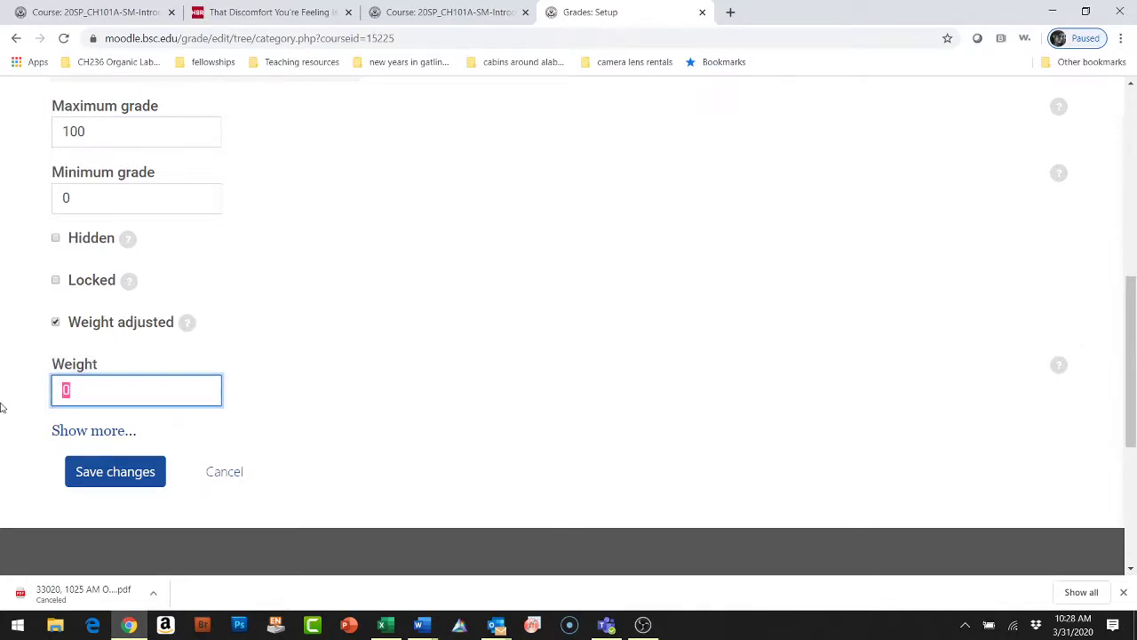
type("25")
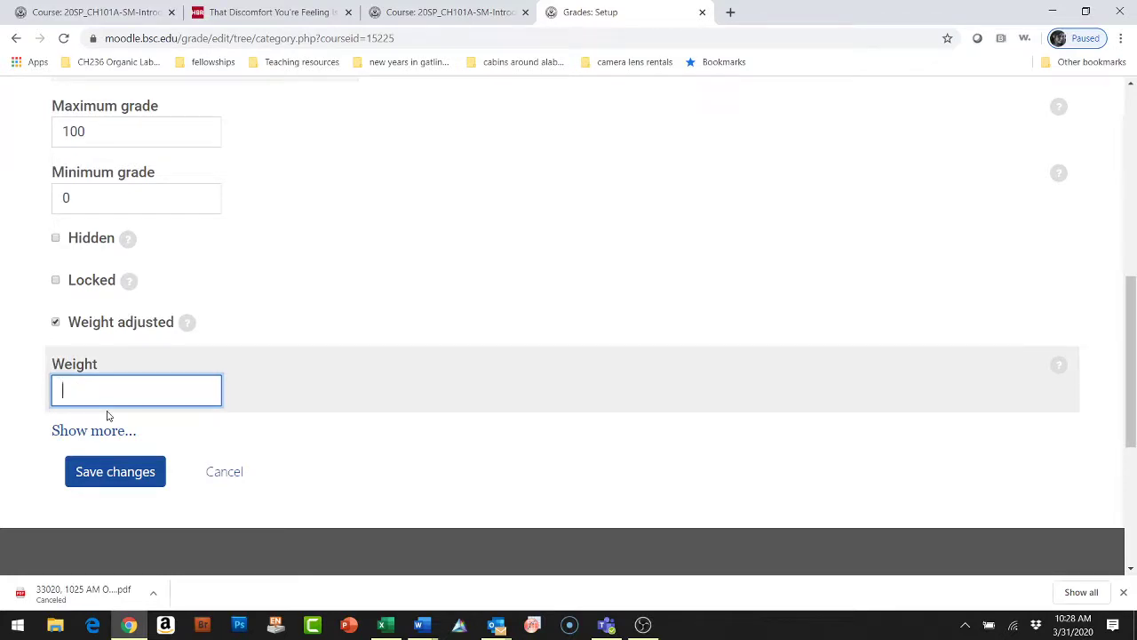
left_click(55, 323)
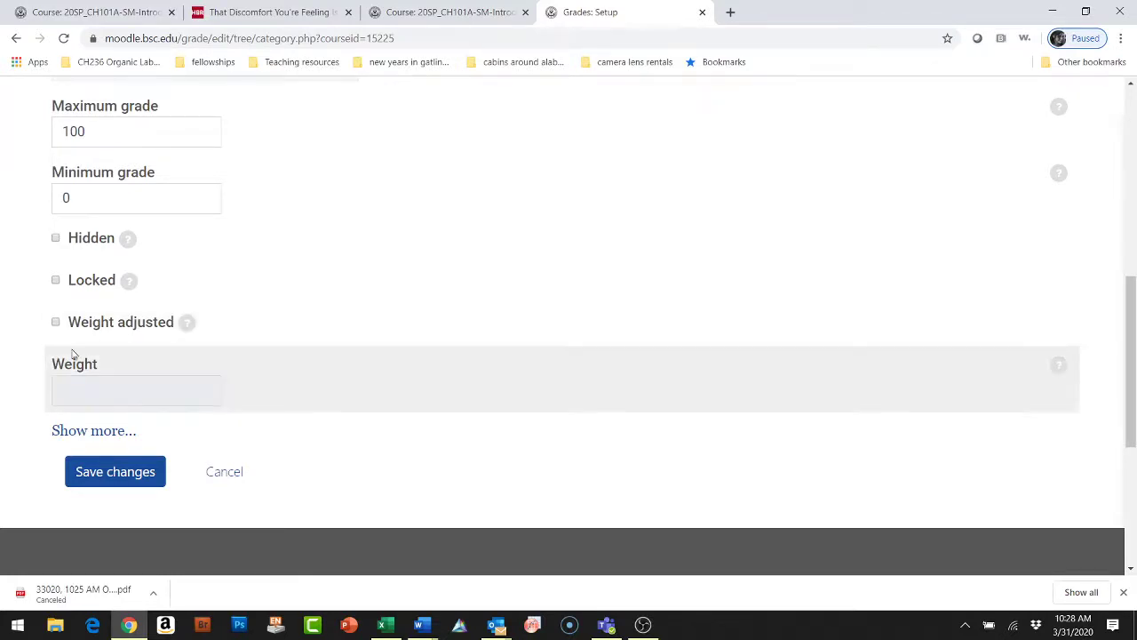
Check the Homework category's settings once more and save the category to the gradebook.
scroll(73, 352, "up", 6)
scroll(73, 348, "down", 3)
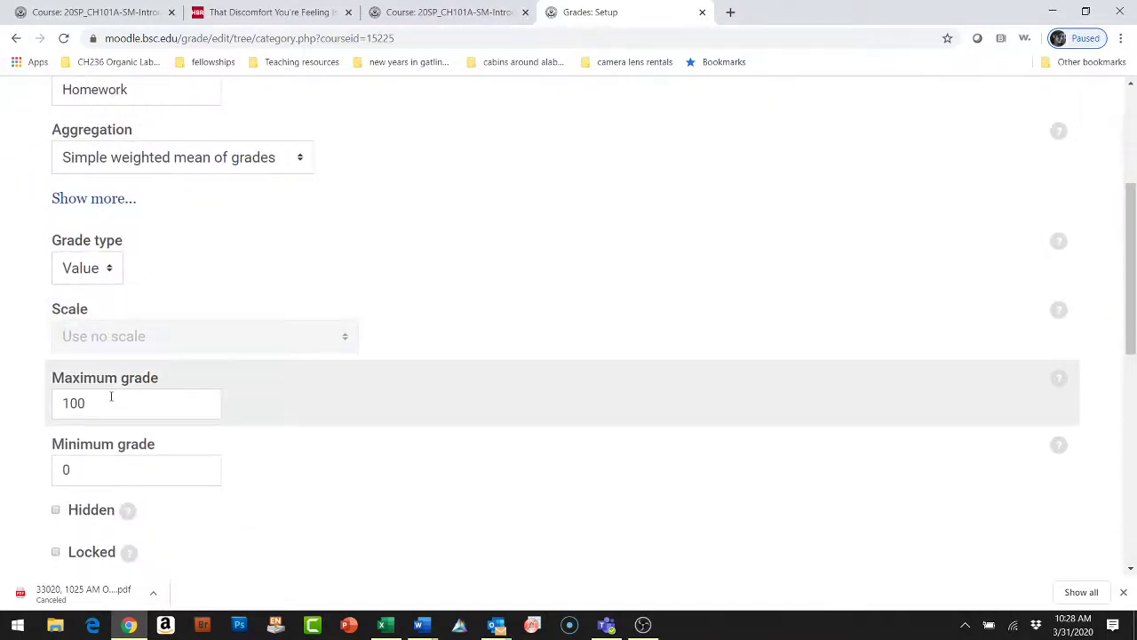
scroll(111, 399, "down", 3)
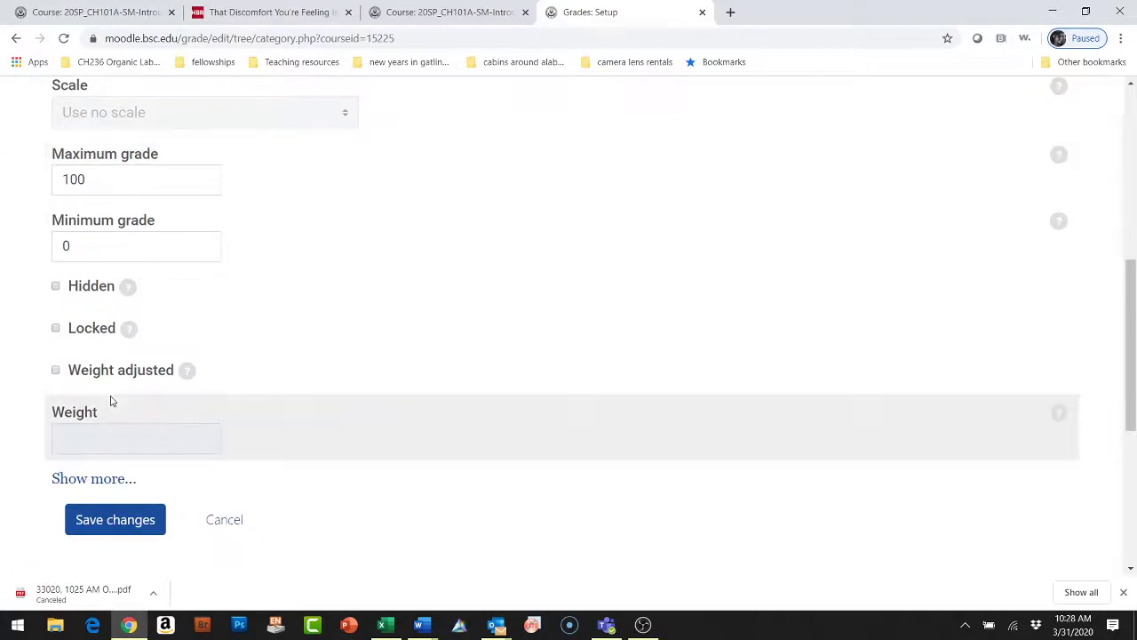
left_click(88, 526)
left_click(88, 527)
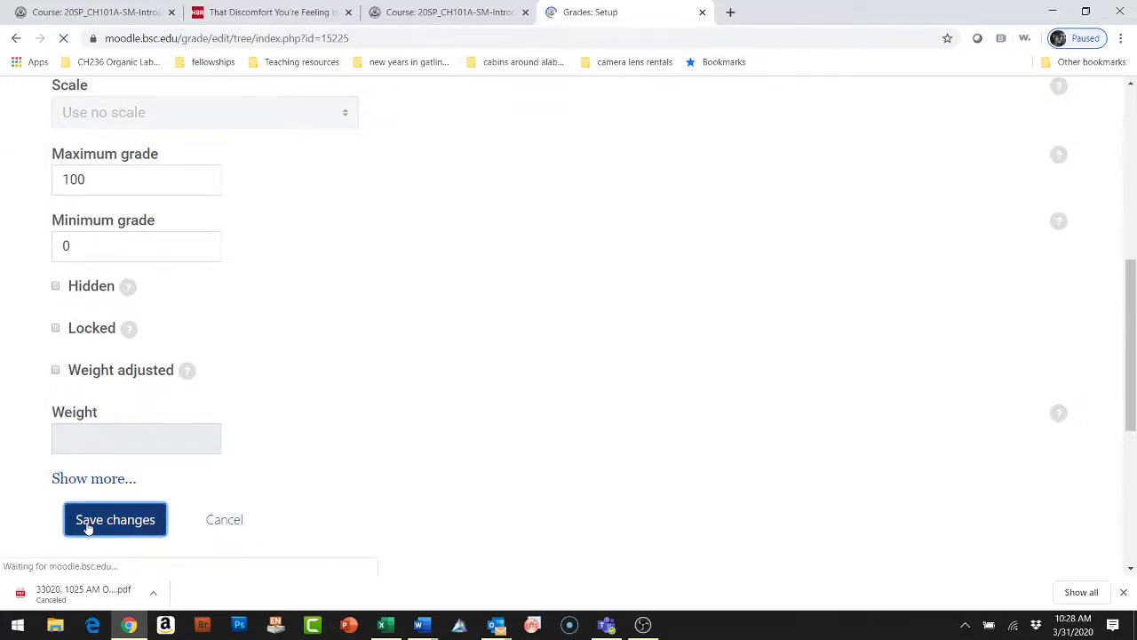
Start a new grade item named Week 1 with the grade type Value and a maximum grade of 10.
scroll(88, 528, "down", 3)
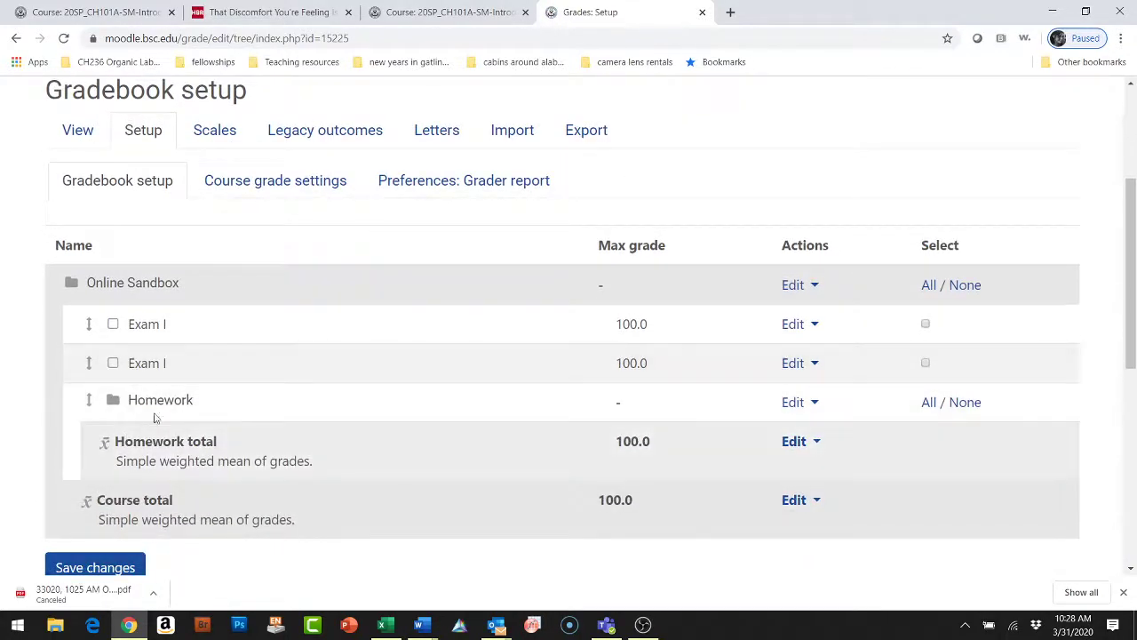
scroll(151, 432, "down", 2)
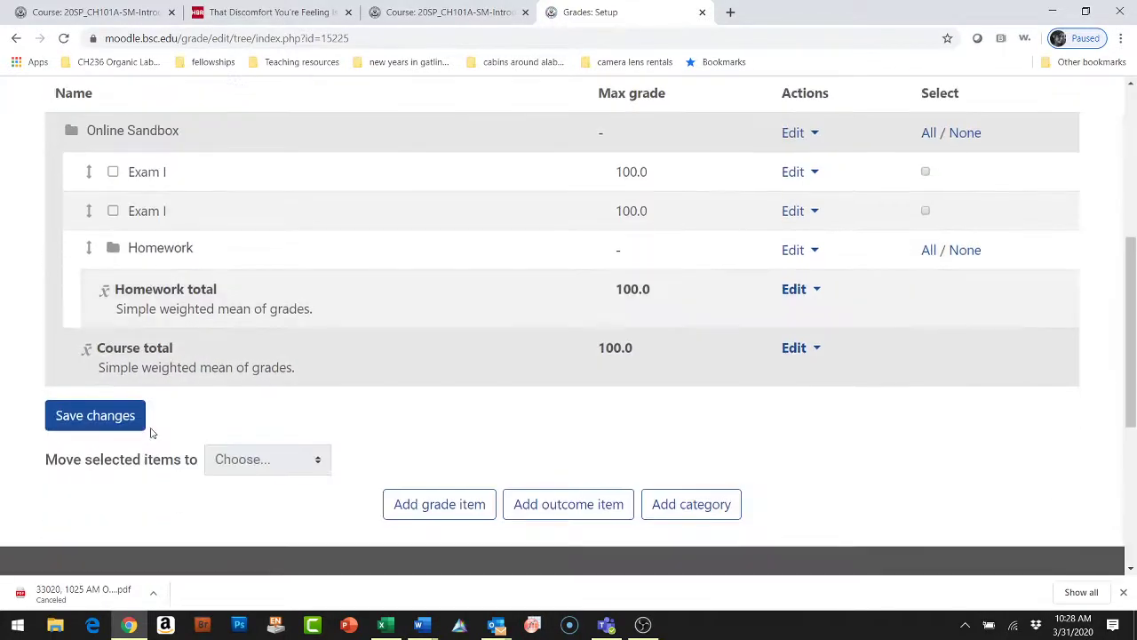
left_click(426, 516)
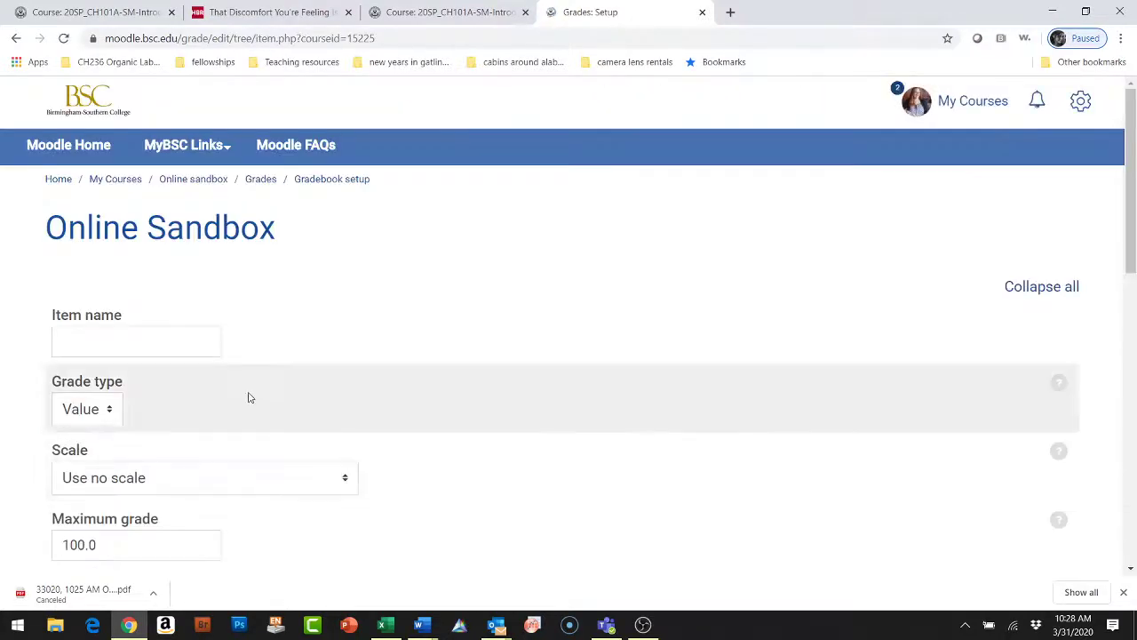
left_click(174, 334)
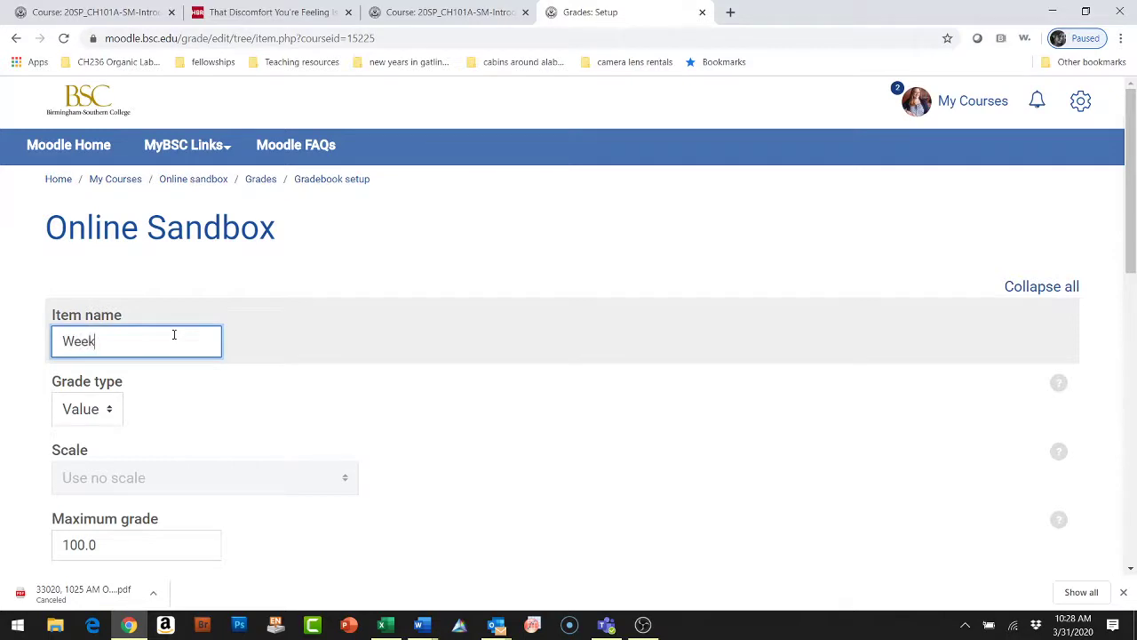
scroll(174, 334, "down", 1)
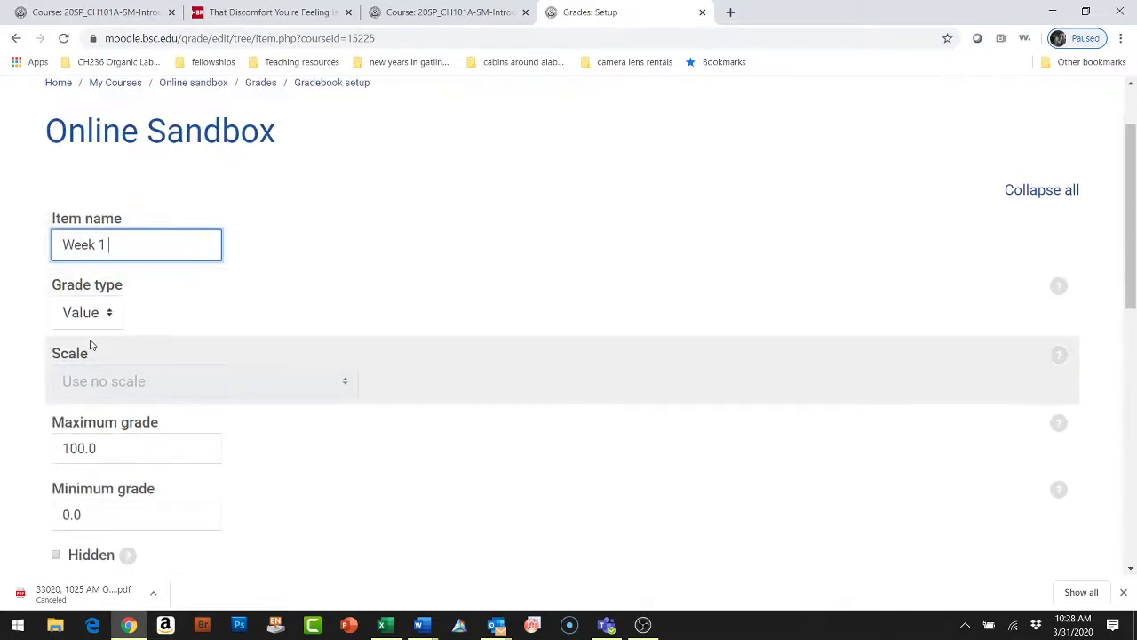
left_click(89, 313)
left_click(91, 323)
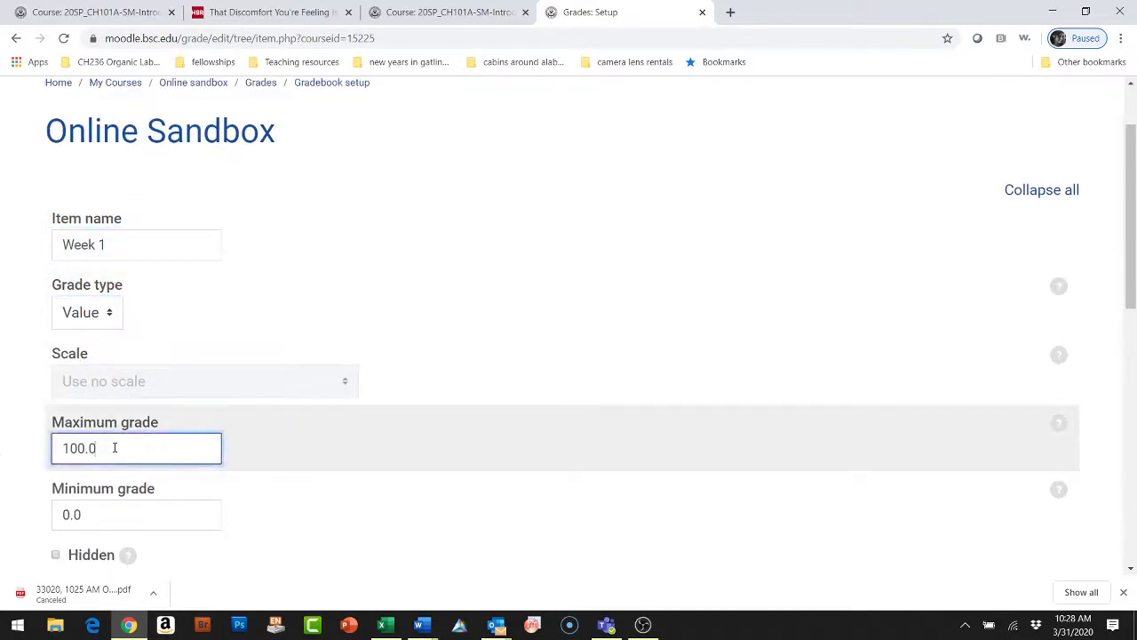
left_click_drag(115, 447, 6, 459)
type("10")
Assign the Week 1 item to the Homework parent category and save the grade item.
scroll(3, 459, "down", 2)
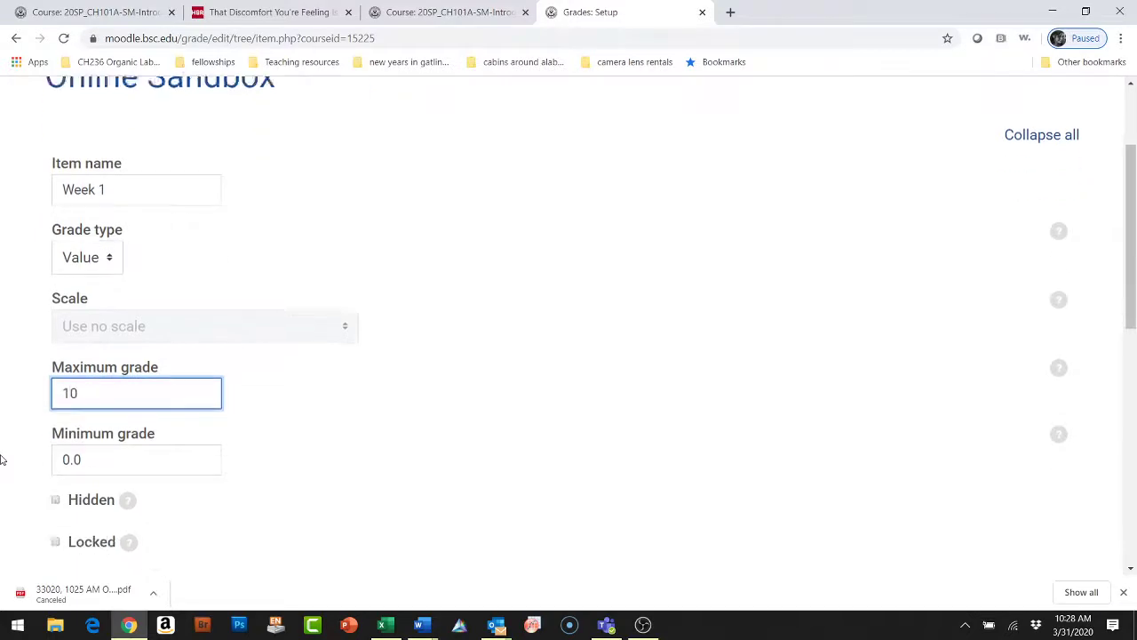
scroll(2, 531, "down", 1)
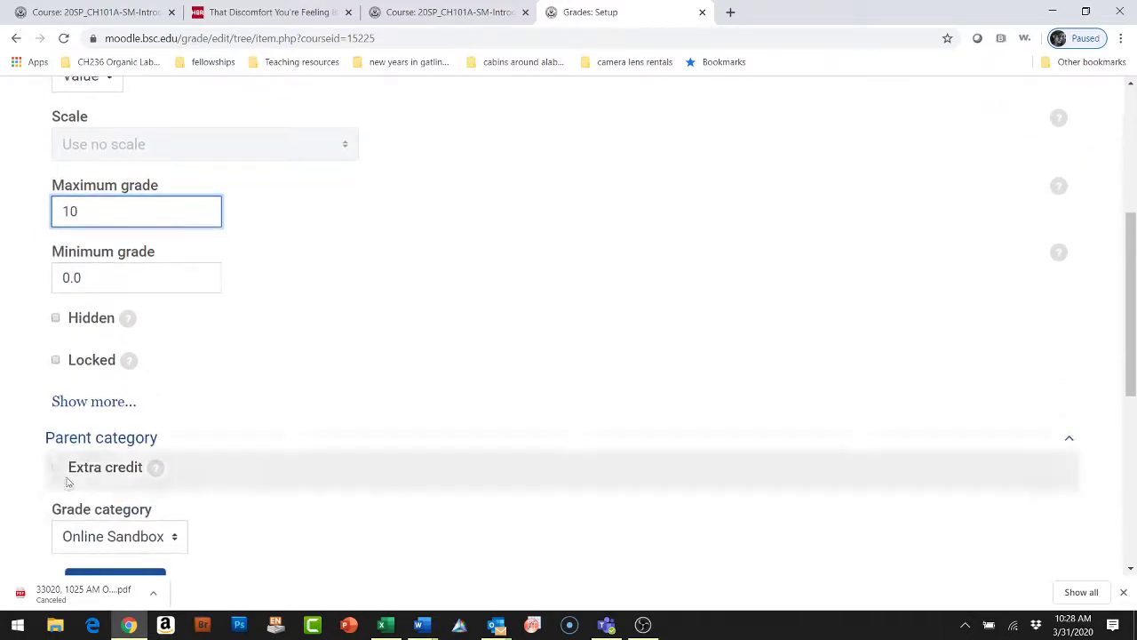
left_click(85, 437)
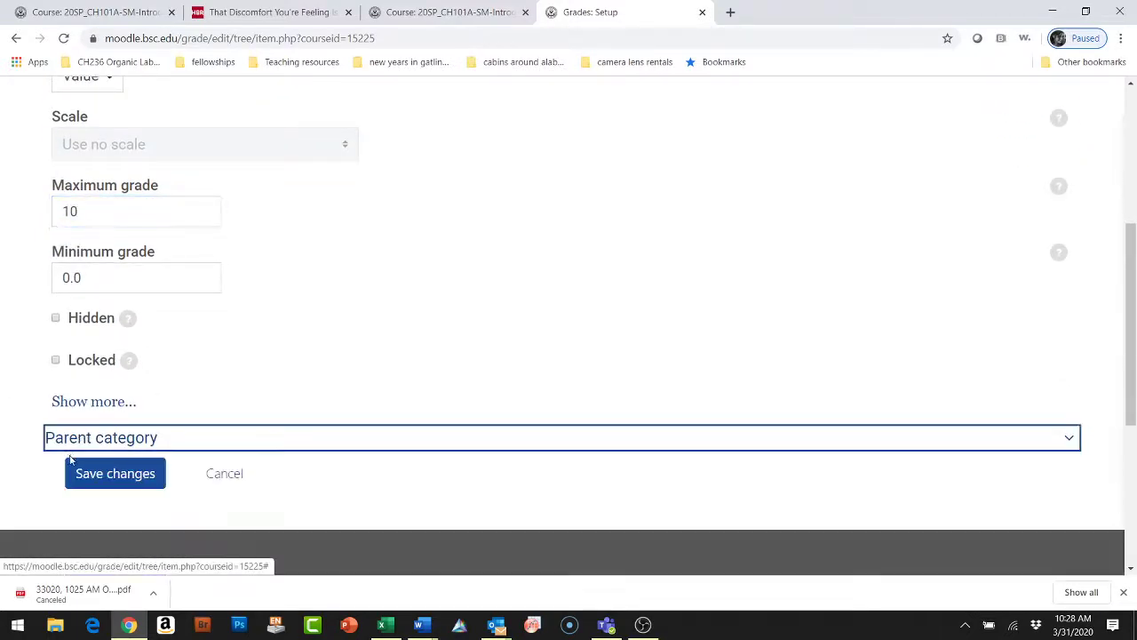
left_click(82, 439)
scroll(142, 513, "down", 1)
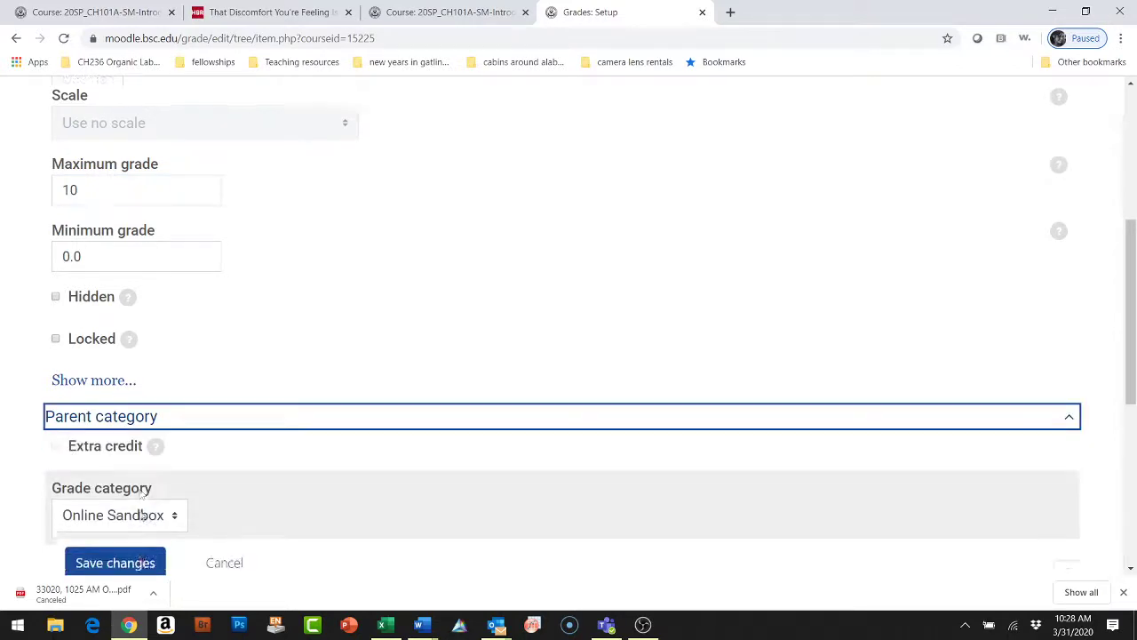
left_click(129, 480)
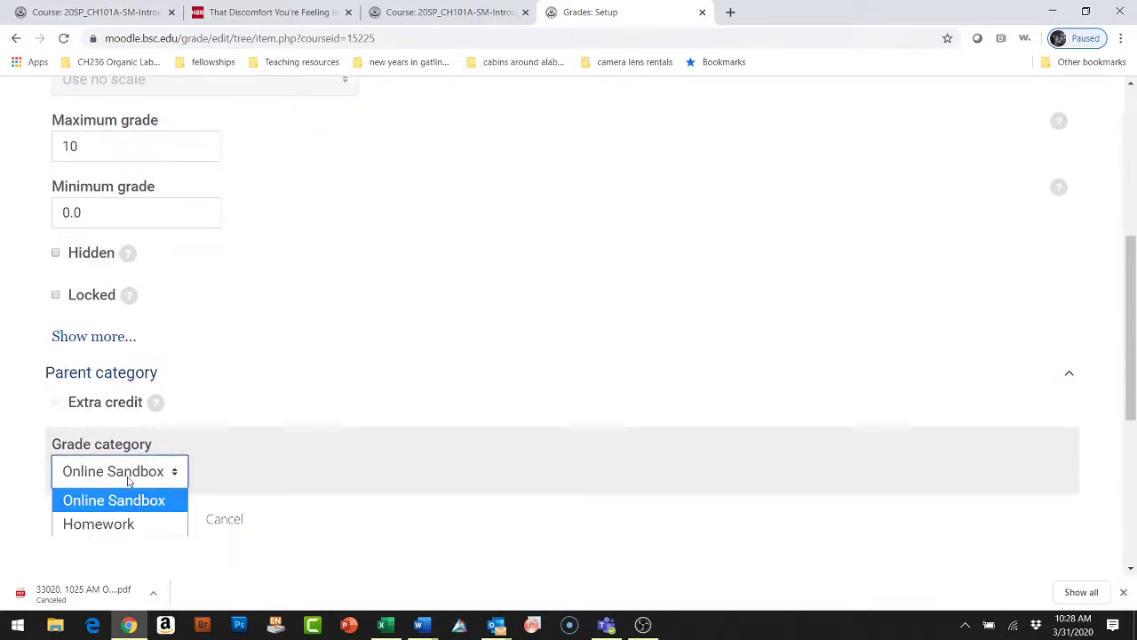
left_click(102, 526)
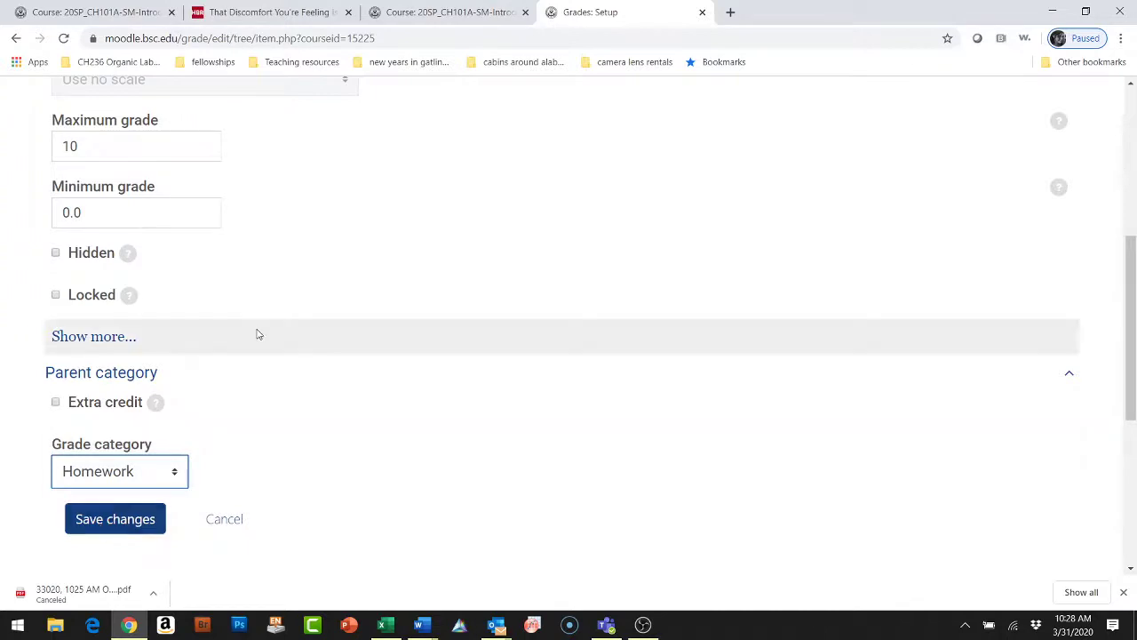
scroll(257, 332, "down", 2)
left_click(114, 407)
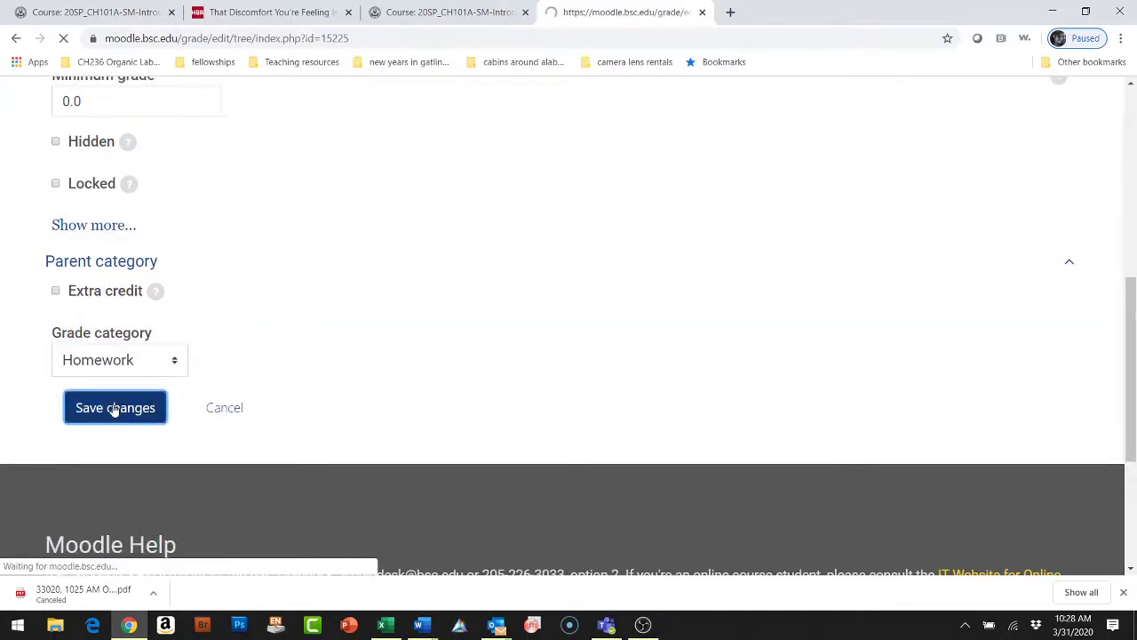
Open the grader report and enter 95 as the first student's grade in the first Exam I column.
scroll(113, 409, "down", 3)
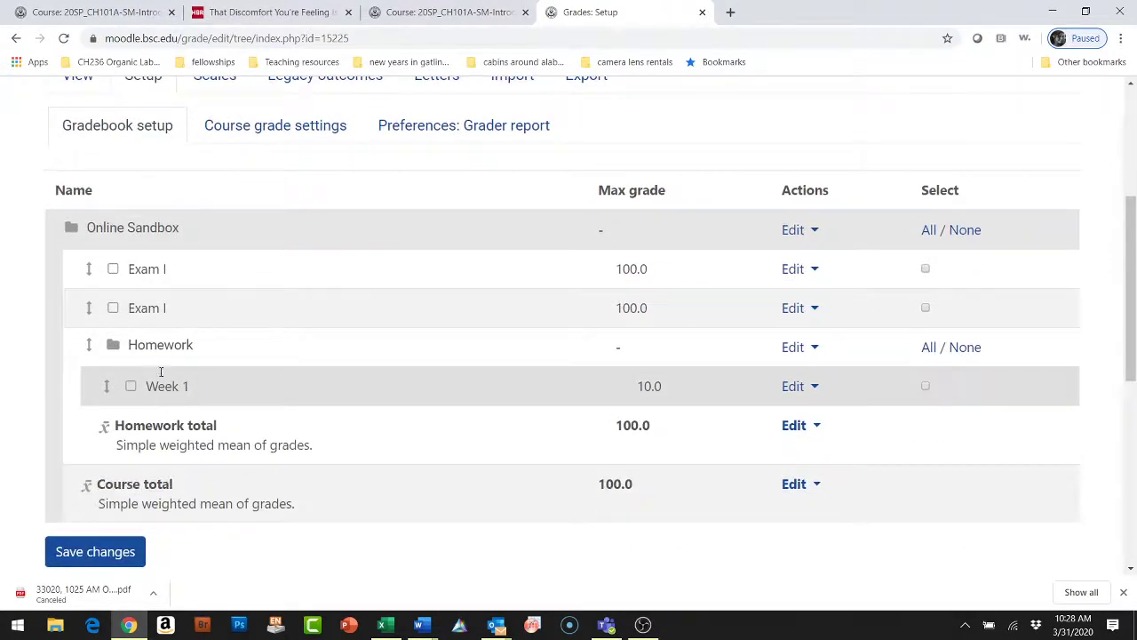
scroll(150, 370, "up", 3)
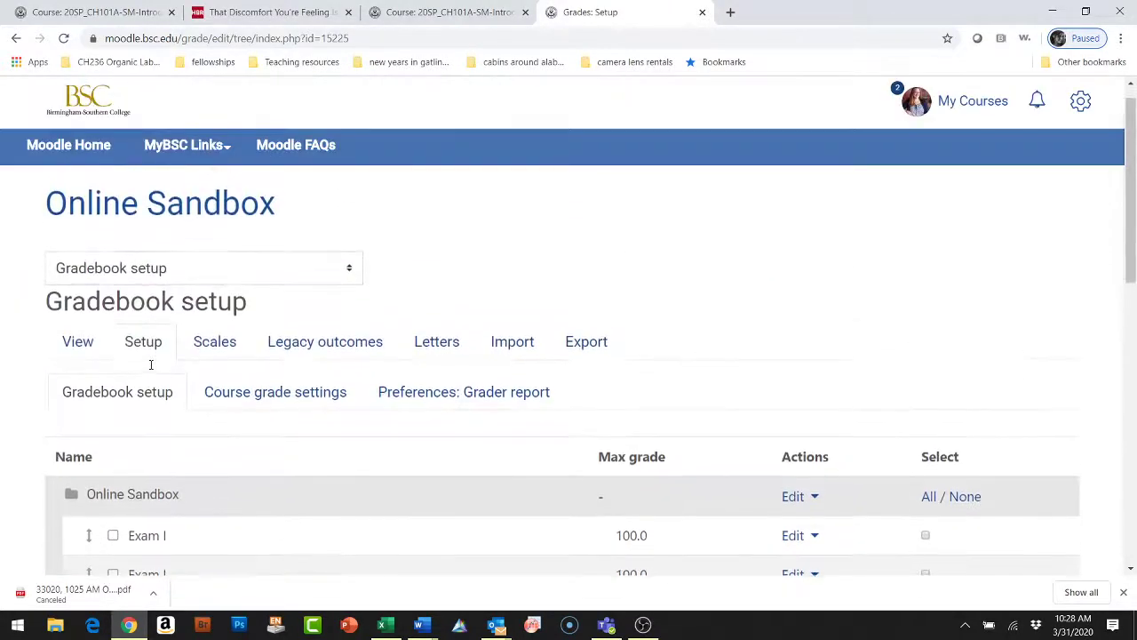
left_click(70, 355)
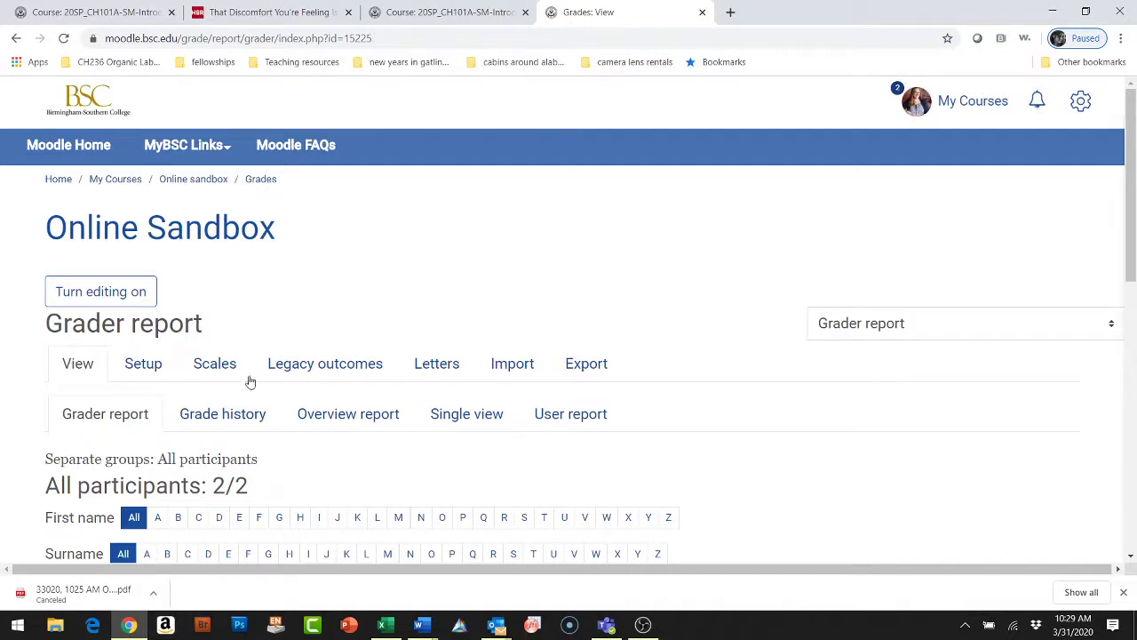
scroll(254, 386, "down", 5)
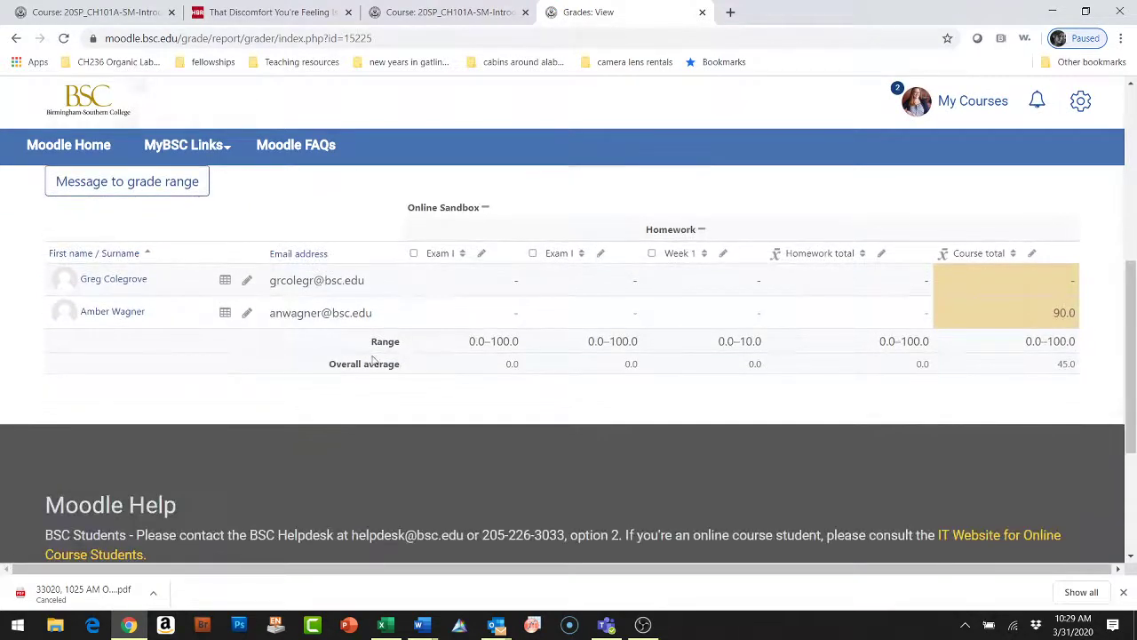
left_click(488, 282)
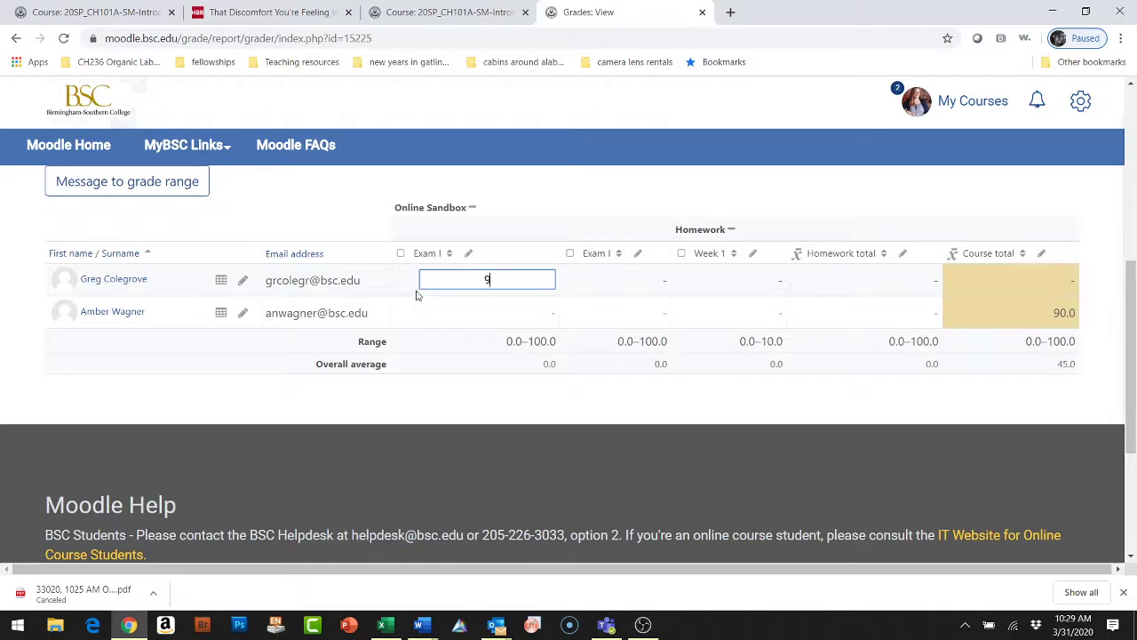
type("95")
key("Return")
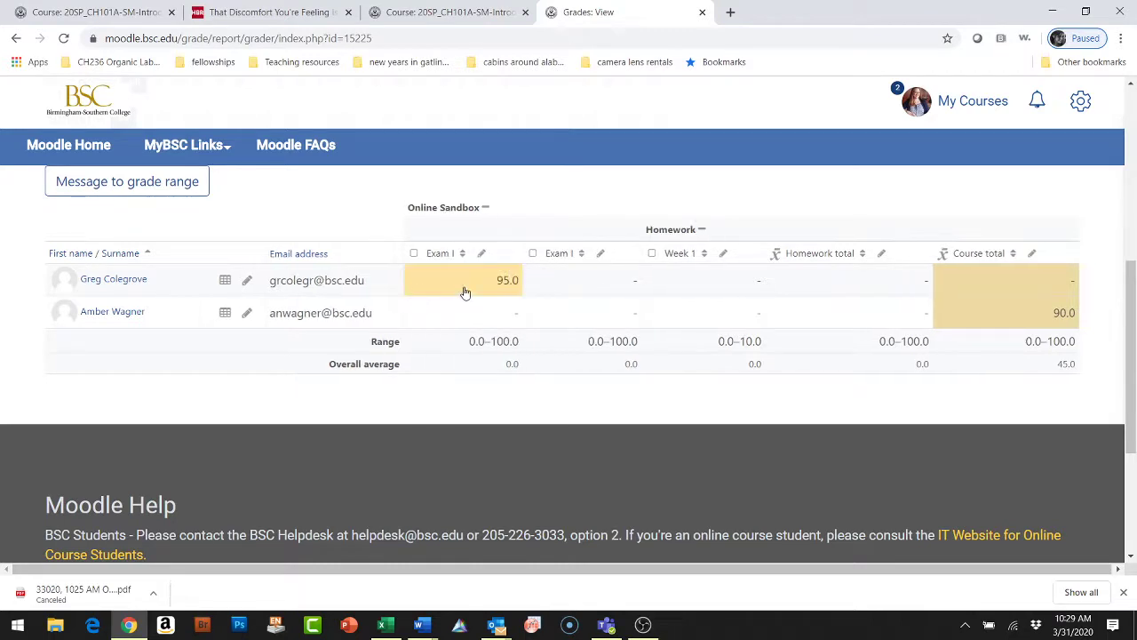
Enter 10 as the first student's grade for Week 1 in the Homework category.
left_click(689, 280)
type("10")
key("Return")
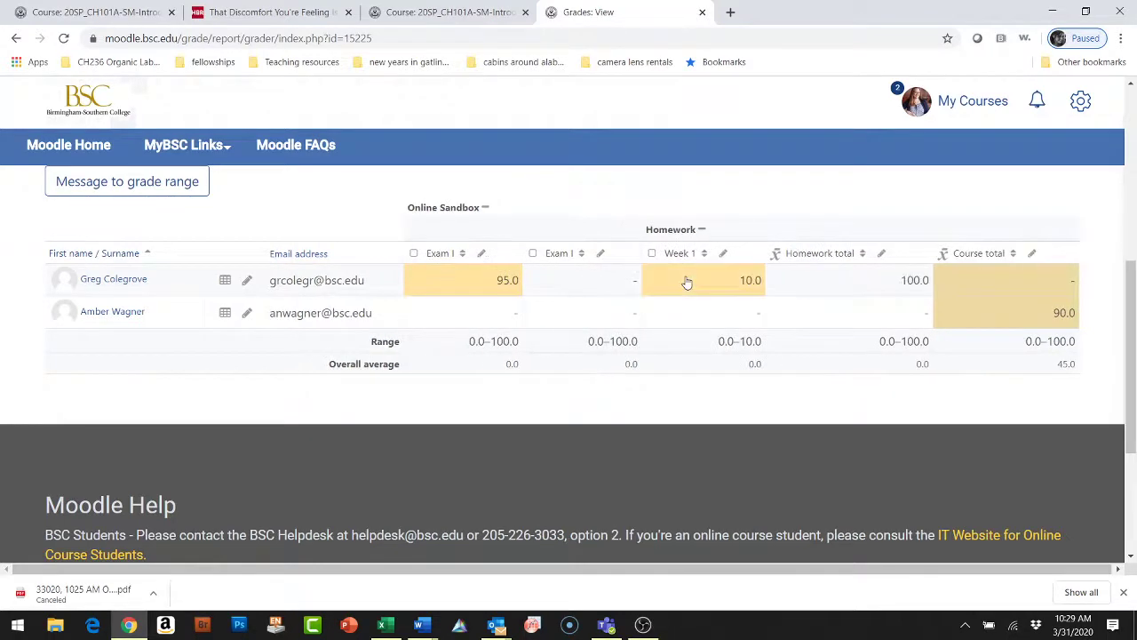
left_click(591, 278)
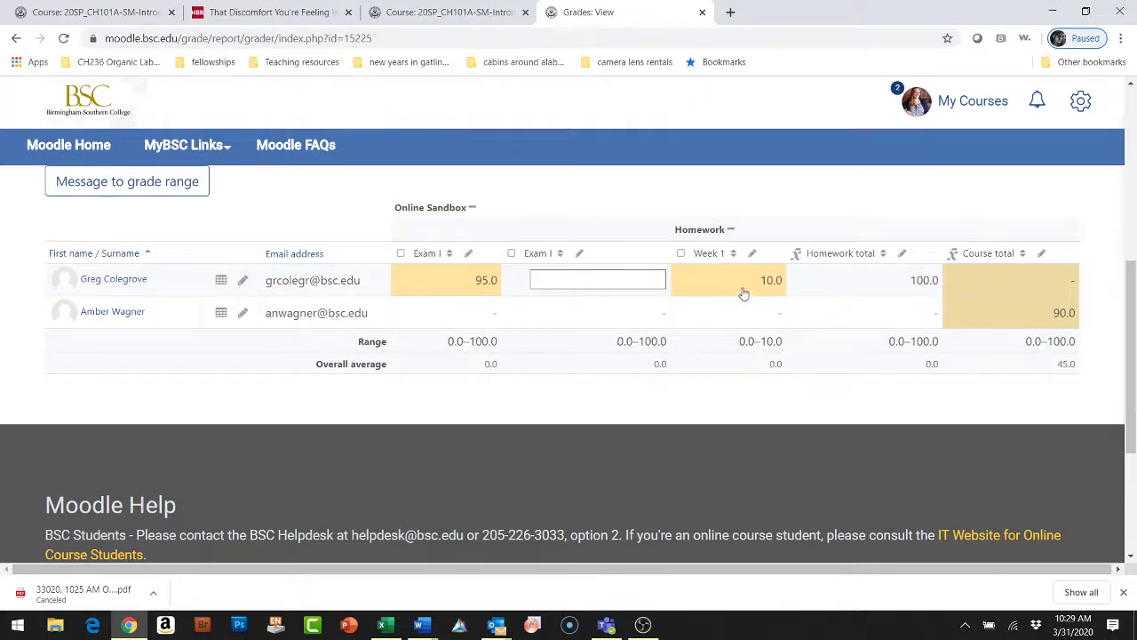
left_click(708, 286)
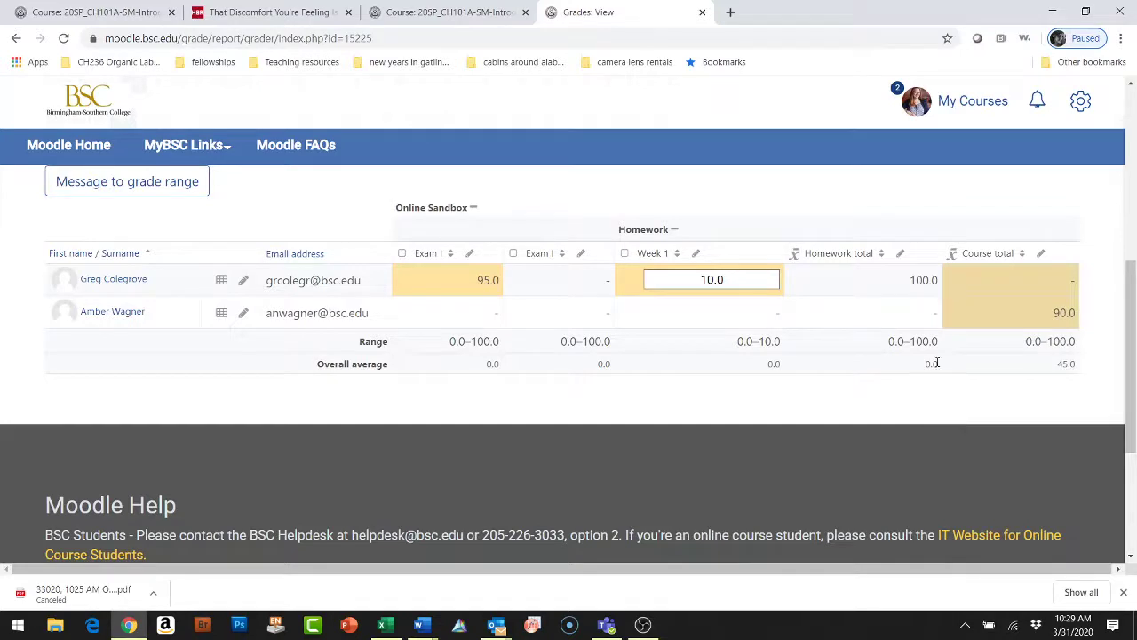
Clear the overridden course total grade of the second student in the grader report.
left_click(973, 294)
left_click(1022, 314)
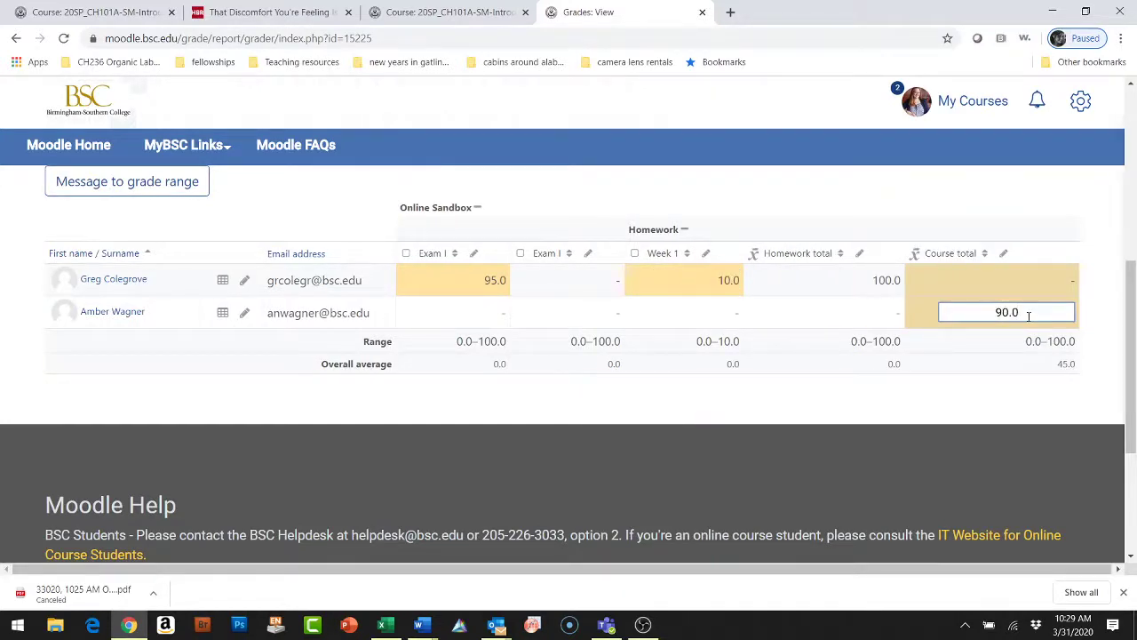
key("BackSpace")
key("BackSpace")
key("BackSpace")
key("BackSpace")
key("Return")
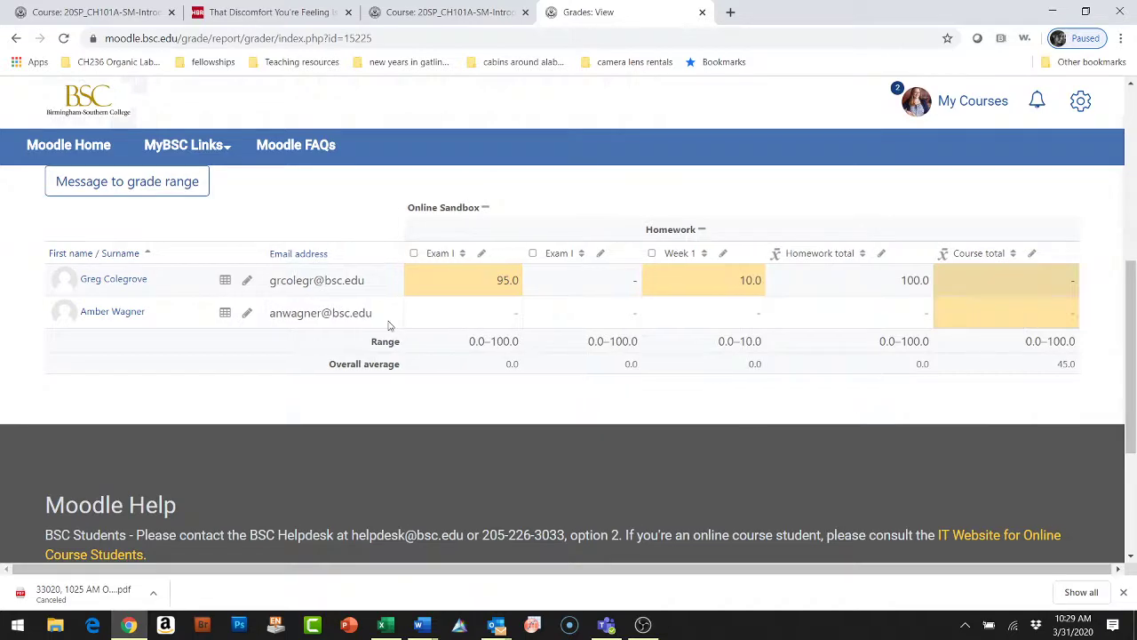
Go back to the gradebook setup and delete the second, duplicate Exam I grade item.
scroll(279, 208, "up", 5)
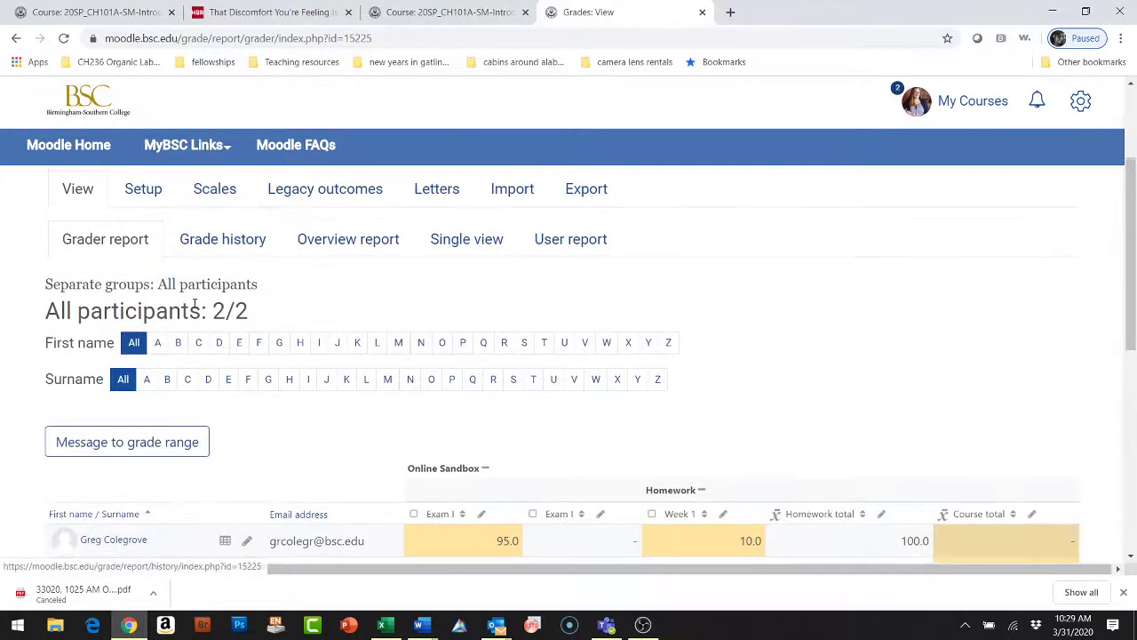
left_click(142, 342)
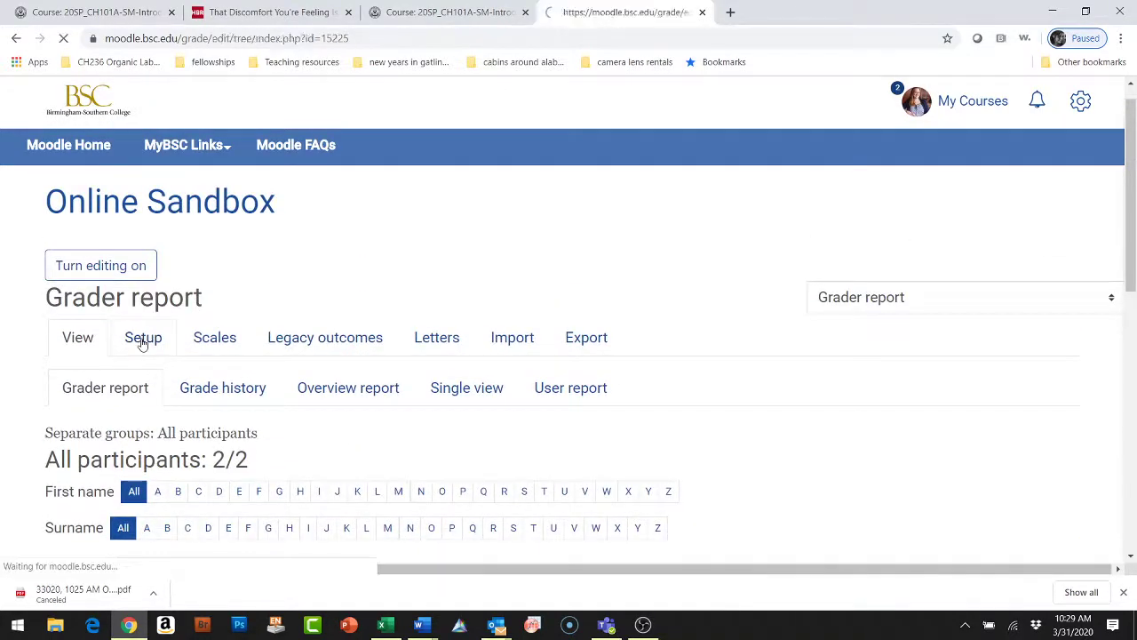
scroll(304, 418, "down", 4)
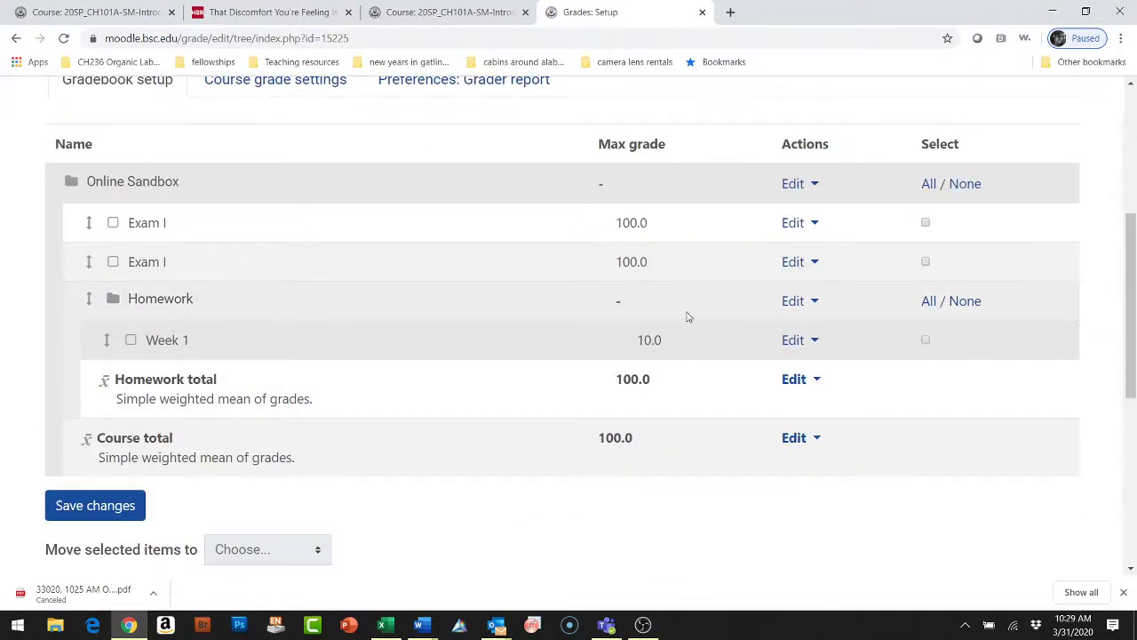
left_click(815, 265)
left_click(761, 323)
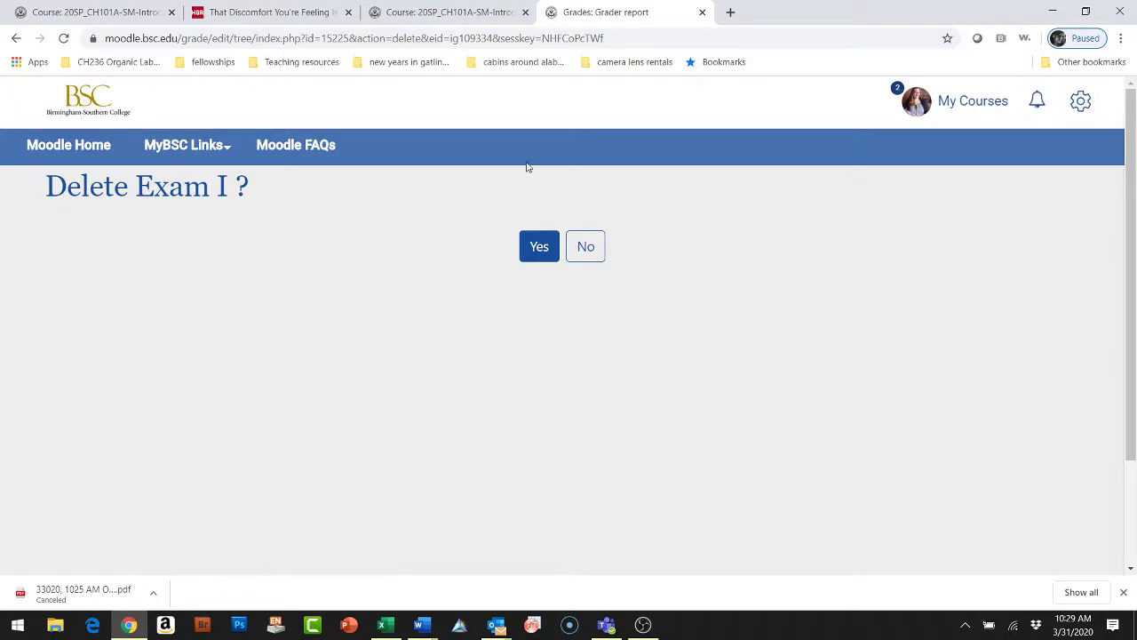
left_click(526, 253)
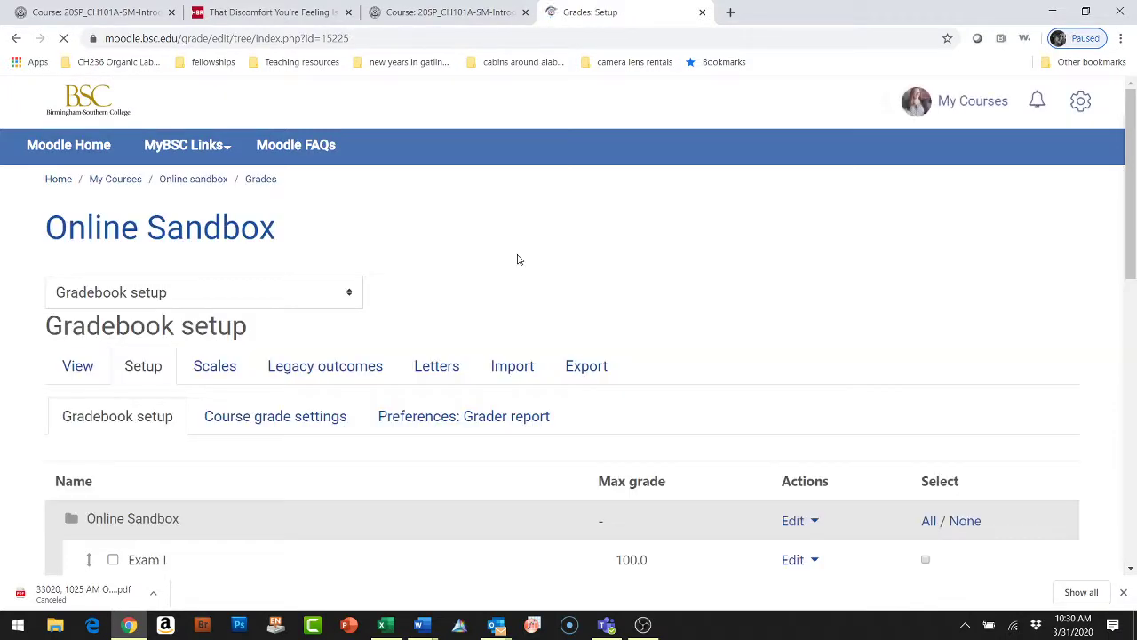
scroll(519, 259, "down", 4)
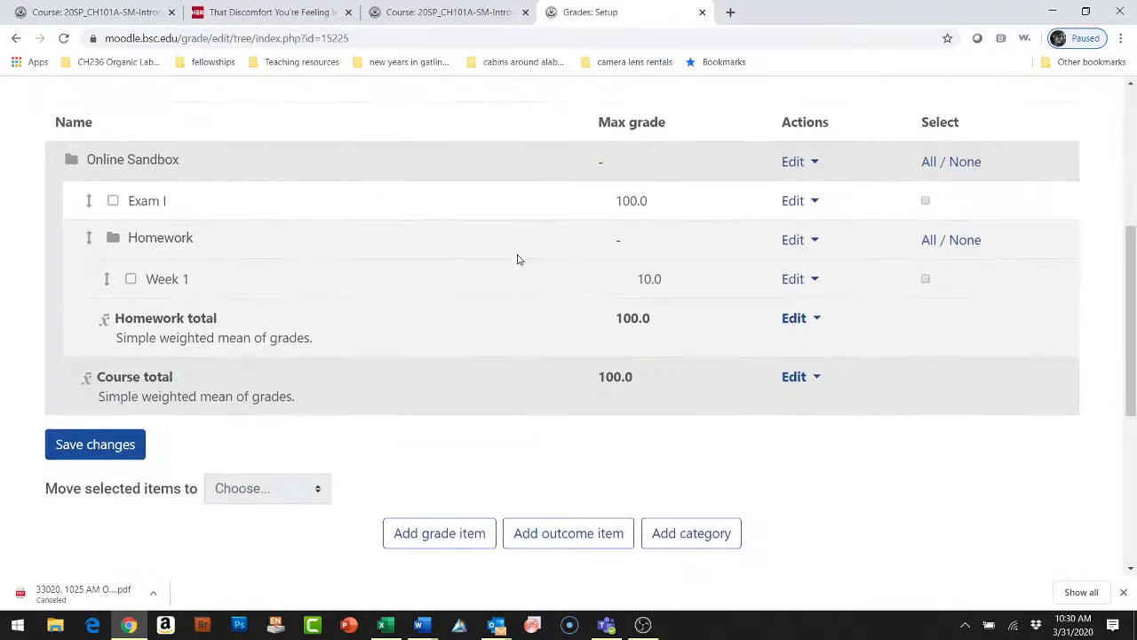
Review the grader report, and examine the Course total item's grades and overrides in its single view.
scroll(519, 260, "up", 4)
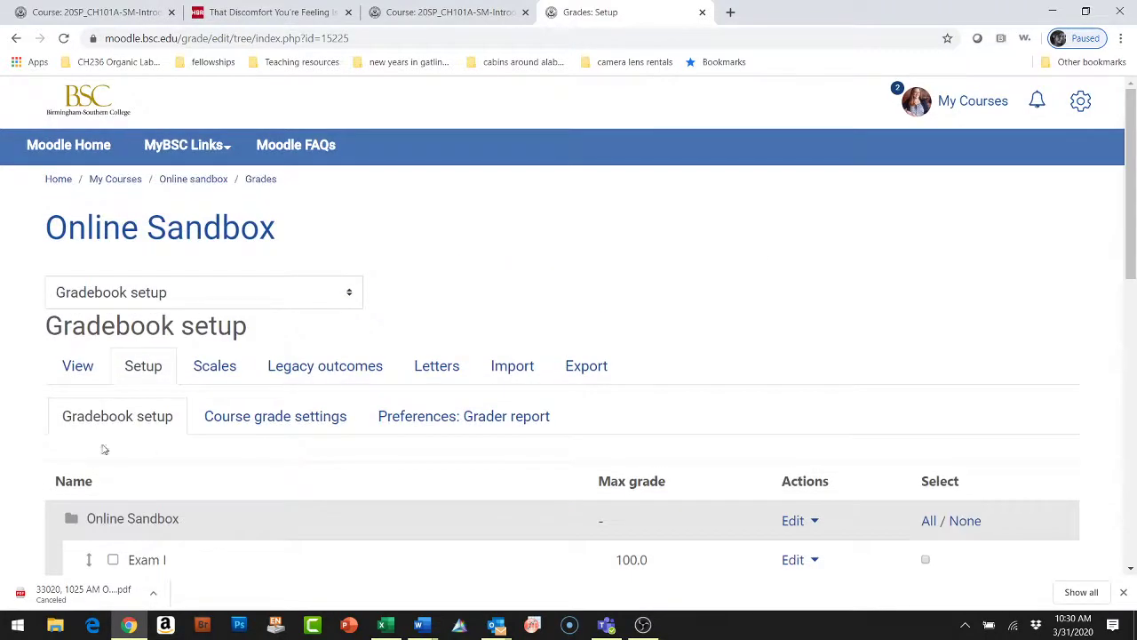
left_click(73, 382)
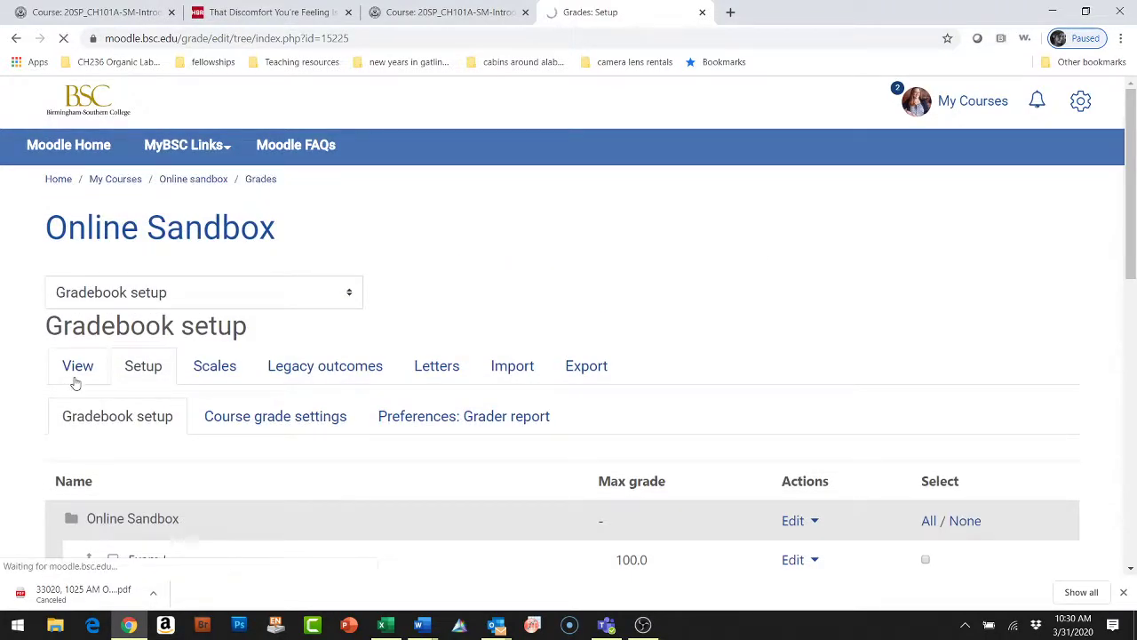
scroll(76, 380, "down", 3)
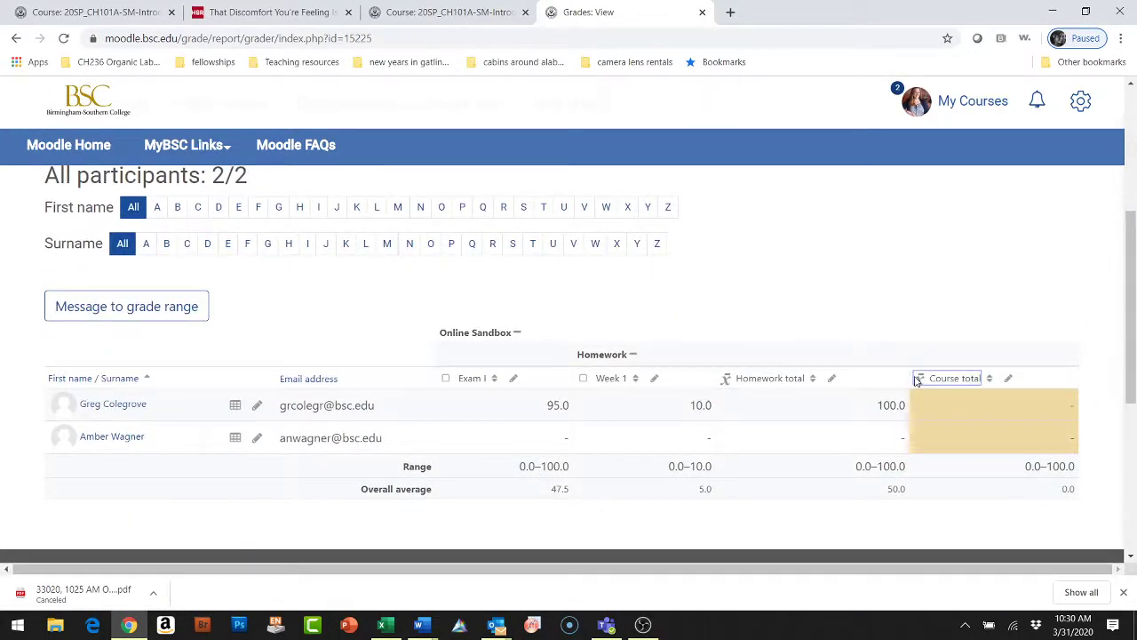
left_click(1007, 379)
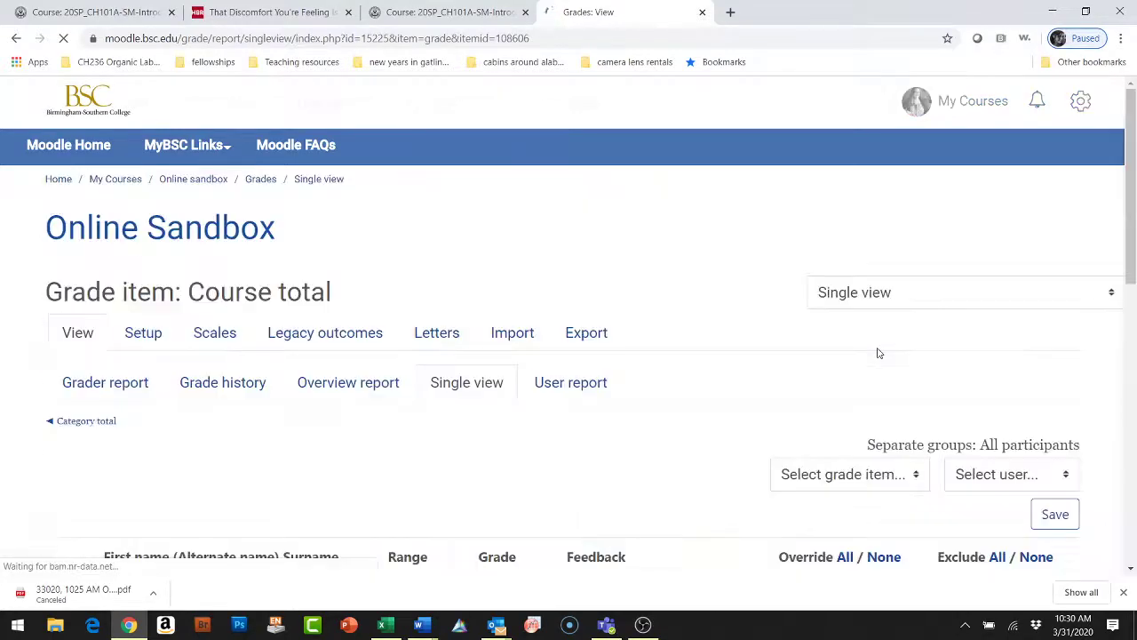
scroll(488, 421, "down", 2)
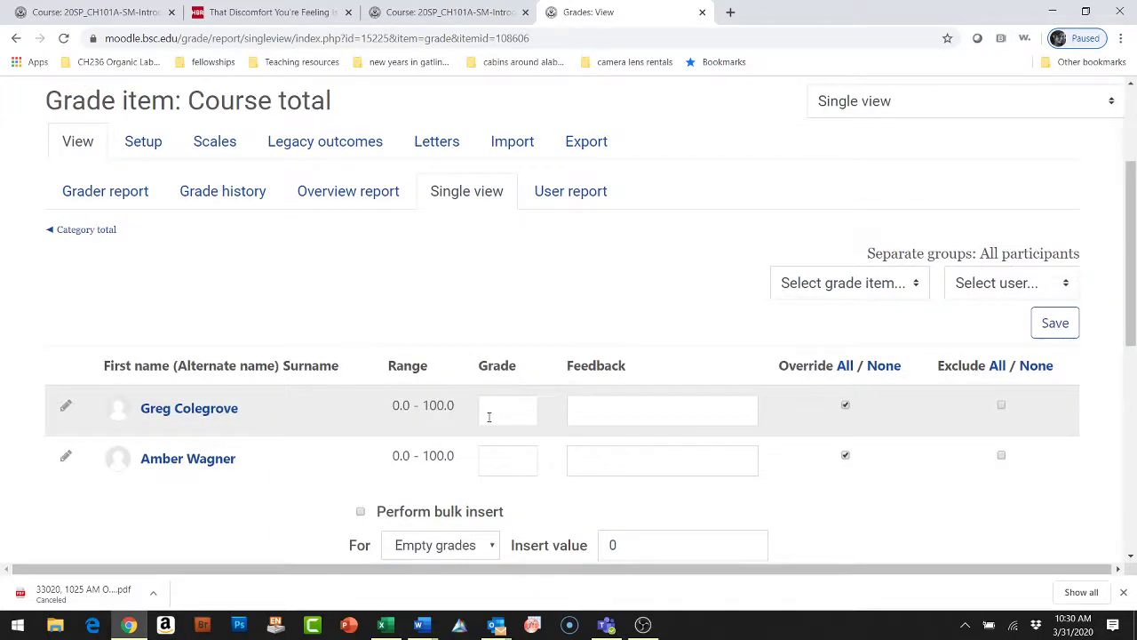
scroll(264, 405, "up", 2)
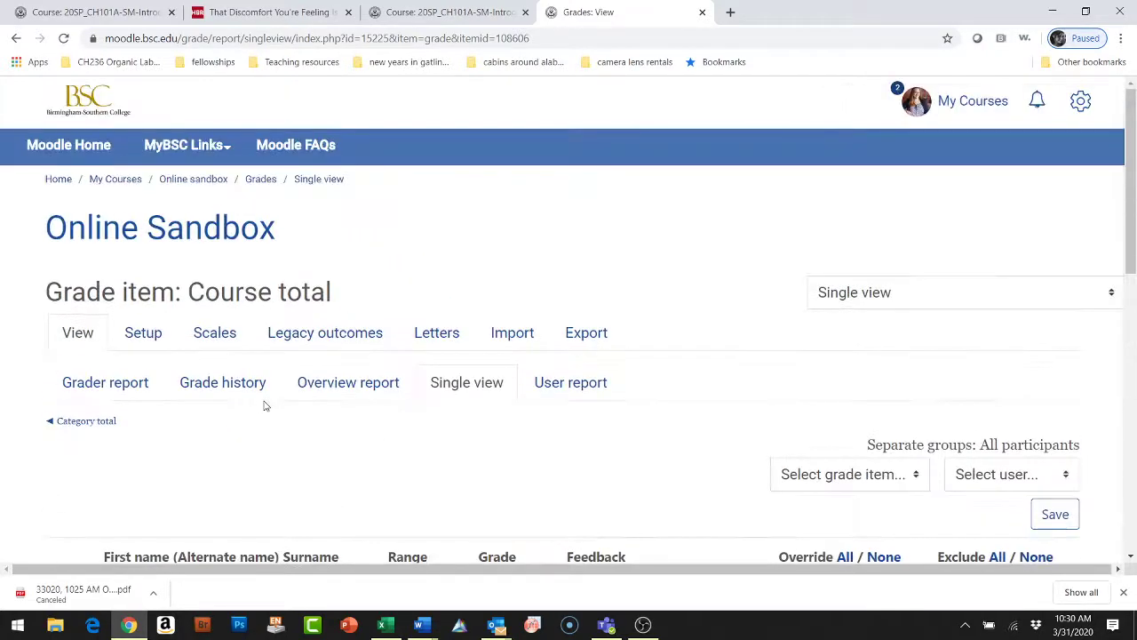
Try to get back to the grader report through the course's Grades page.
left_click(258, 181)
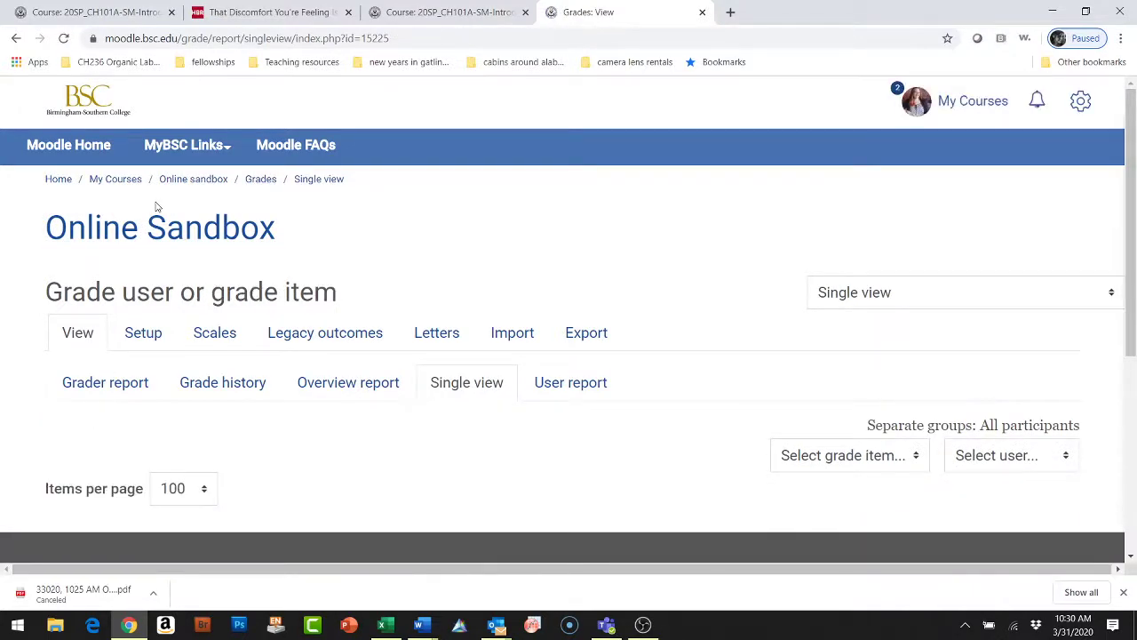
scroll(68, 347, "down", 3)
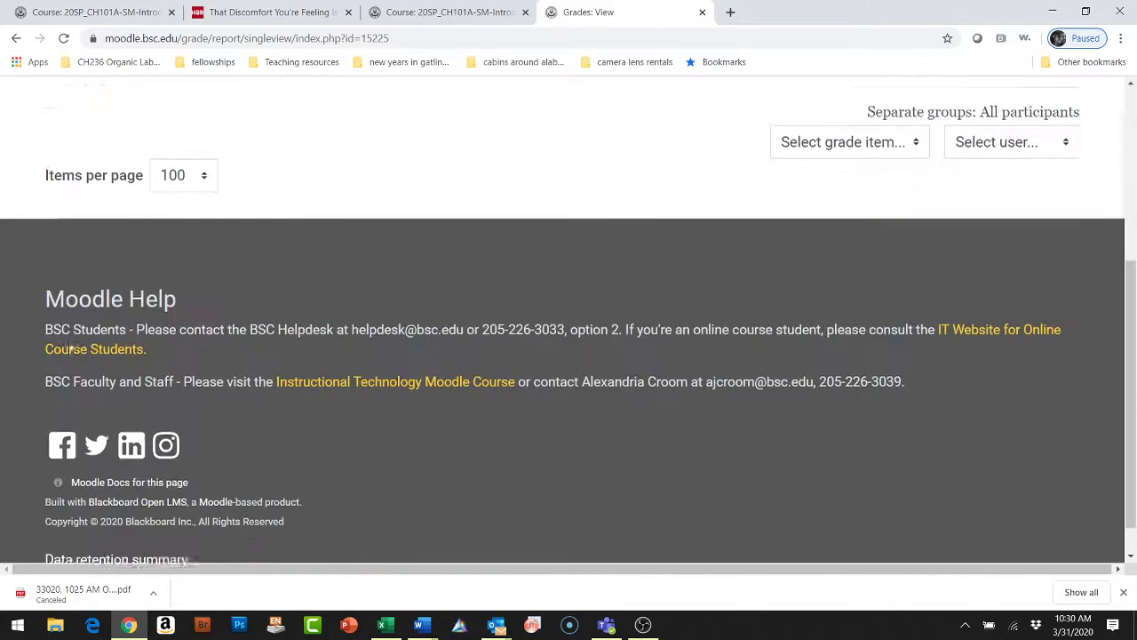
scroll(69, 347, "up", 3)
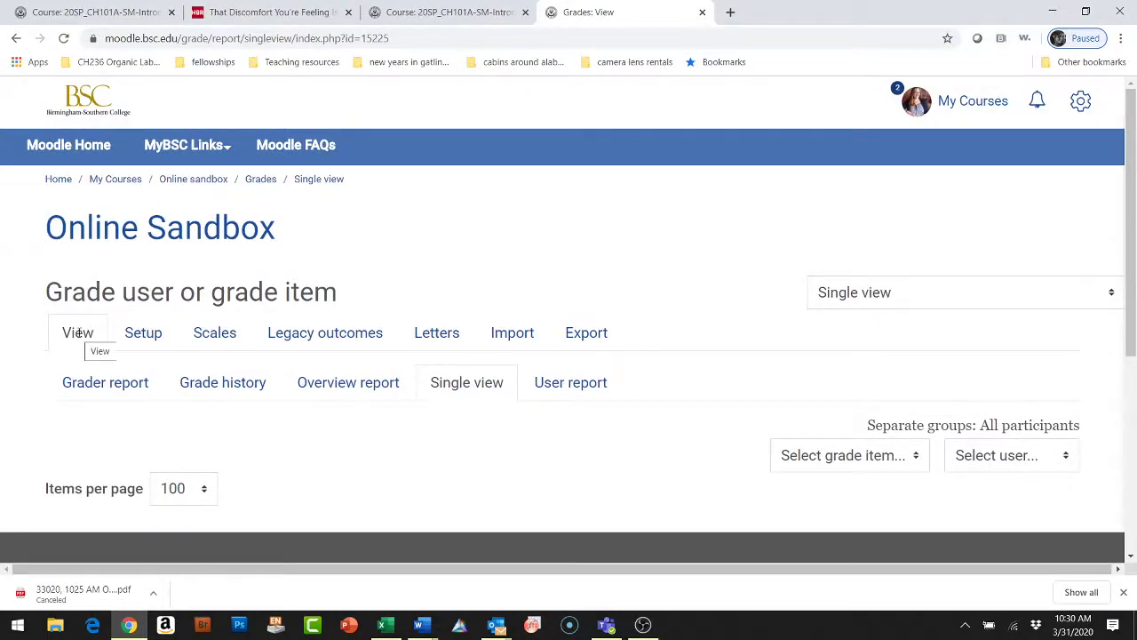
scroll(122, 358, "down", 2)
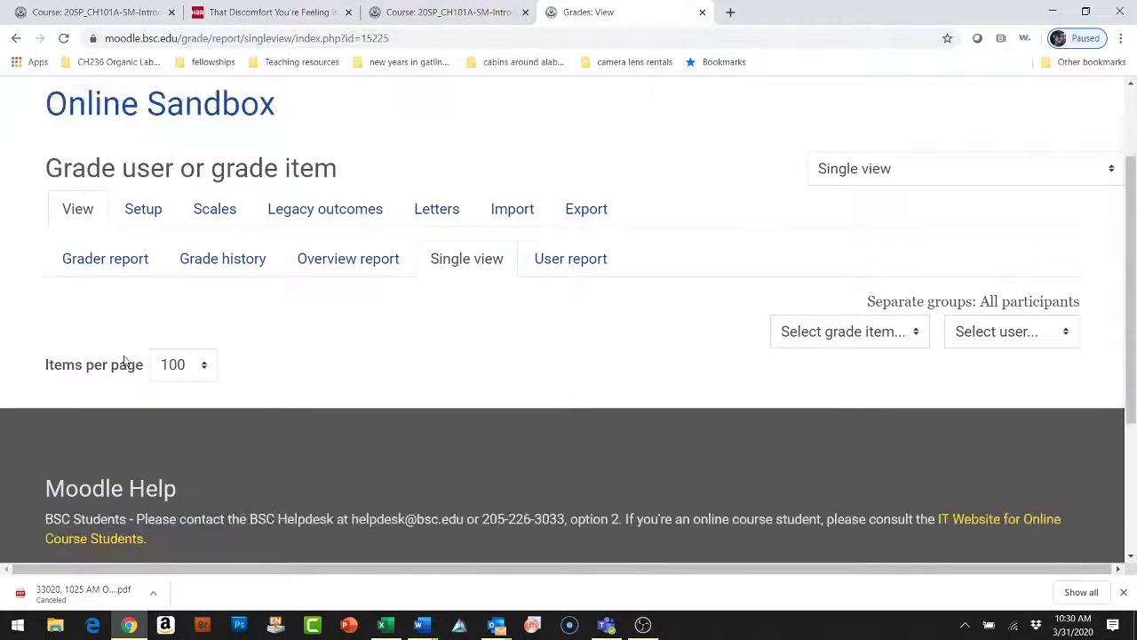
scroll(124, 360, "up", 2)
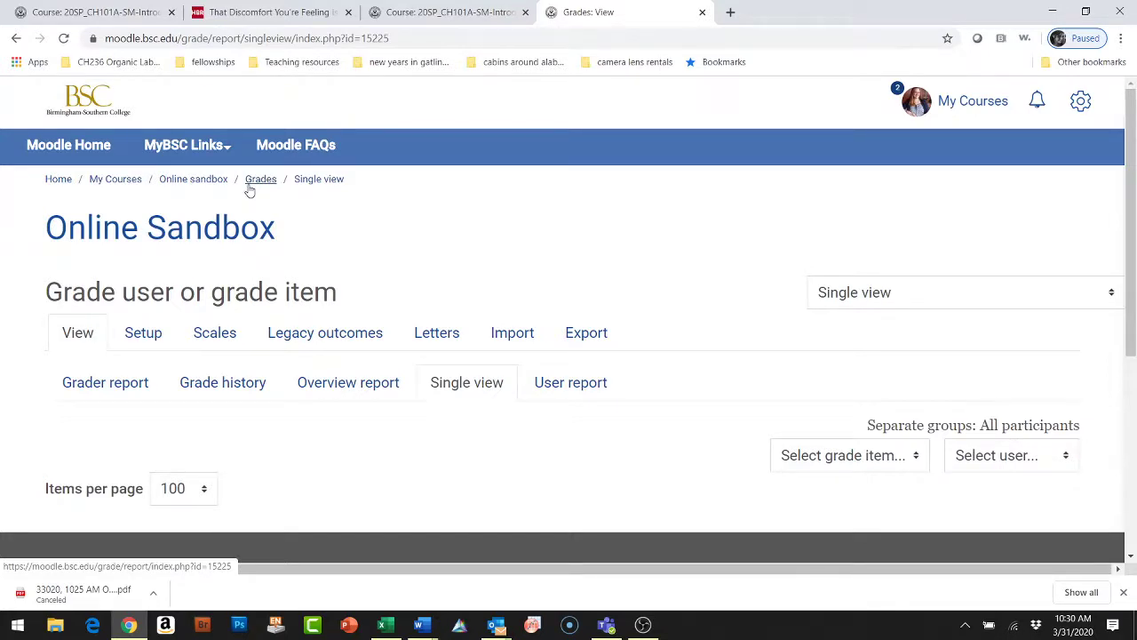
Open the Online Sandbox course from the list of enrolled courses.
left_click(118, 180)
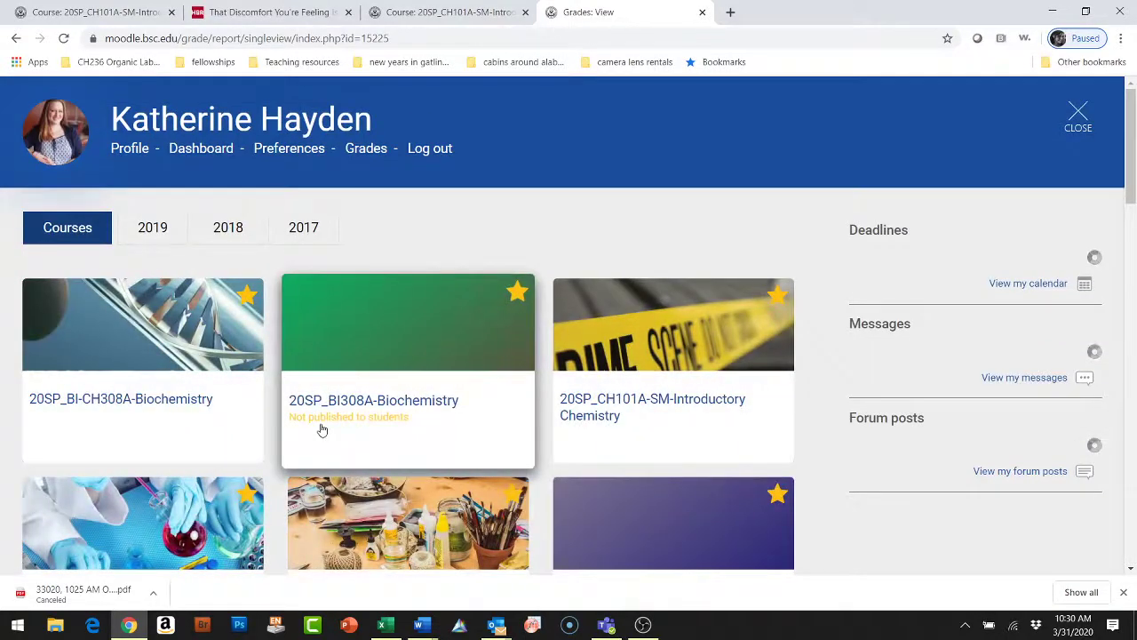
scroll(480, 355, "down", 2)
scroll(409, 231, "down", 2)
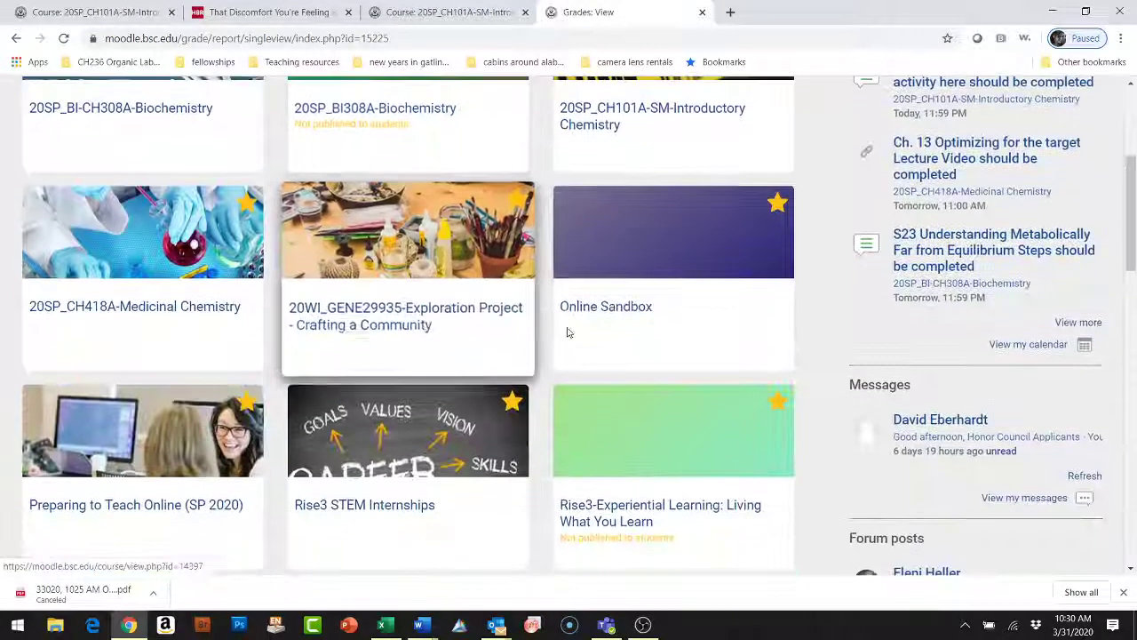
left_click(611, 311)
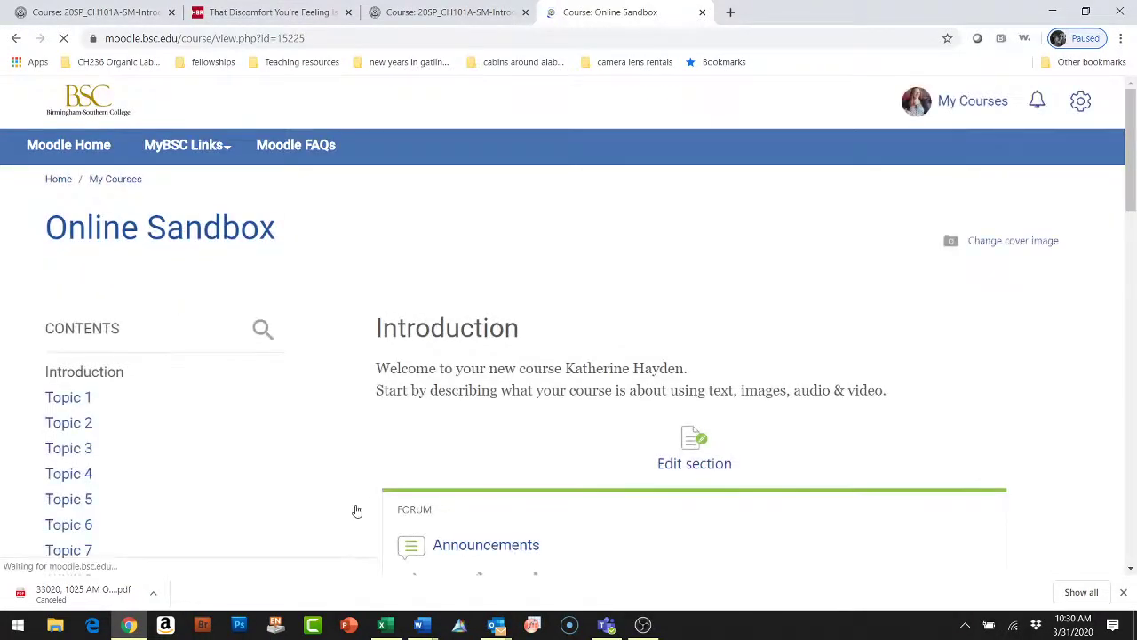
Show the Online Sandbox course's dashboard with its course tools.
scroll(355, 510, "down", 8)
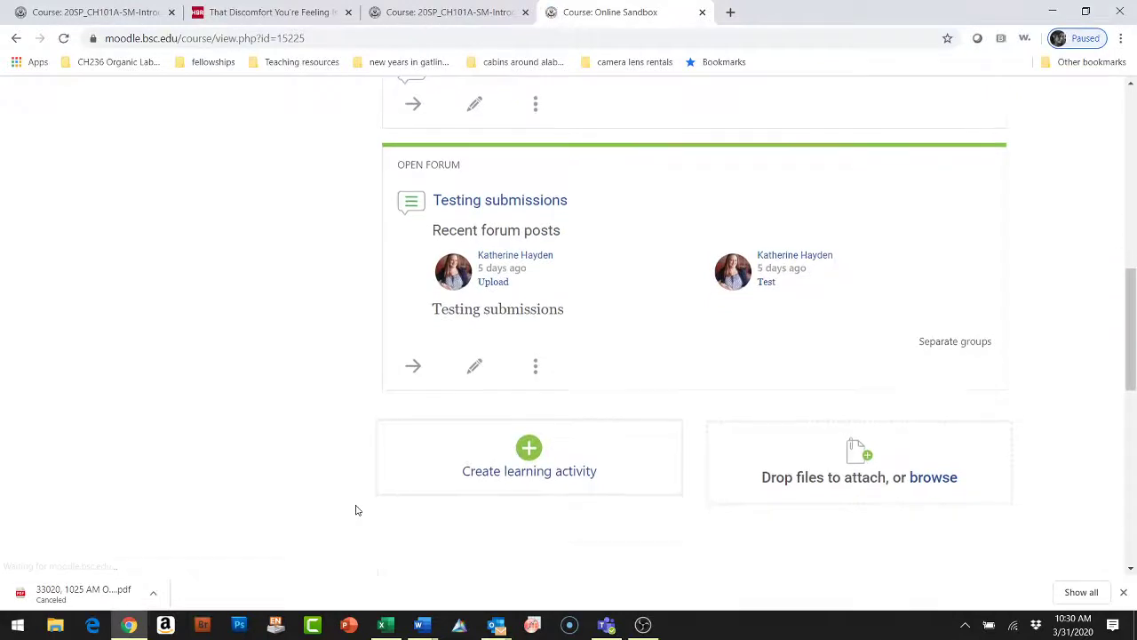
scroll(355, 510, "up", 10)
scroll(356, 510, "down", 2)
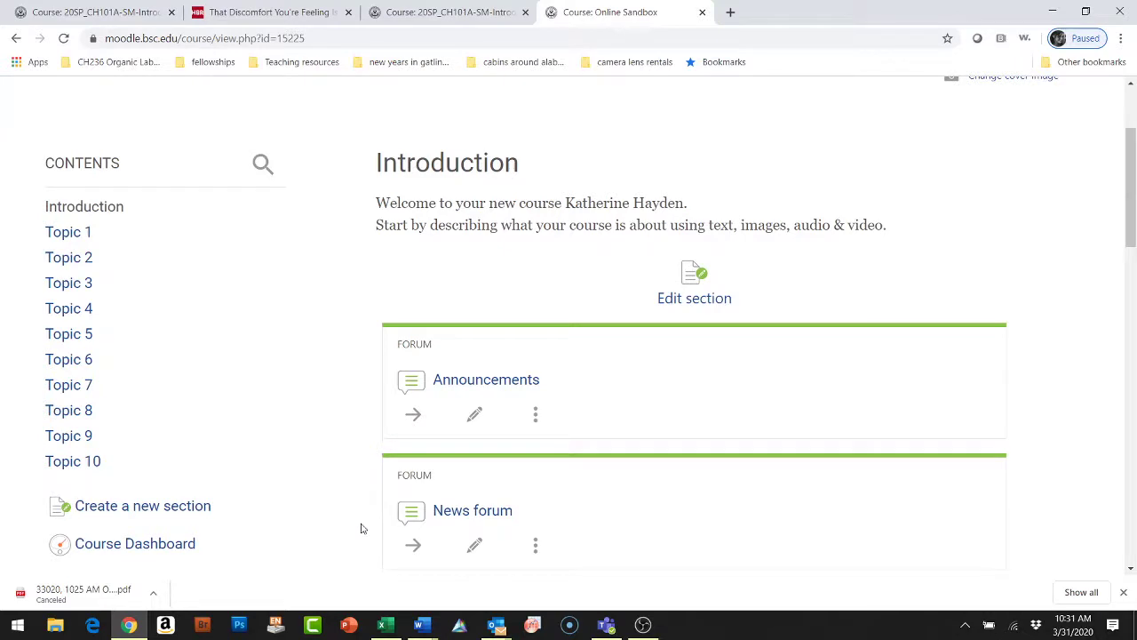
left_click(194, 544)
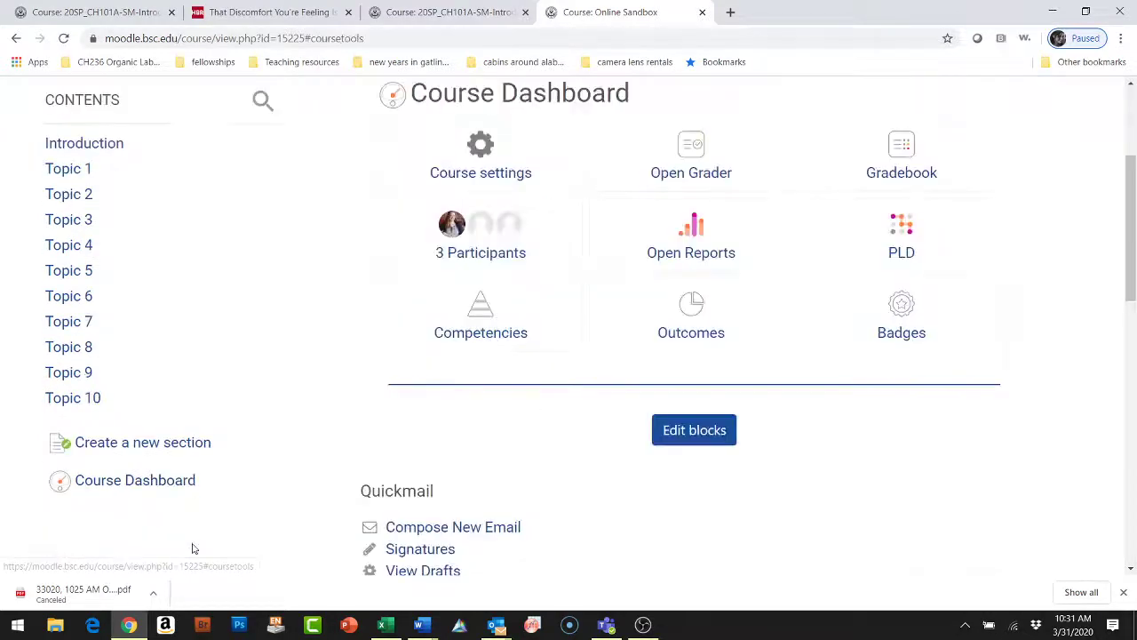
scroll(551, 401, "up", 2)
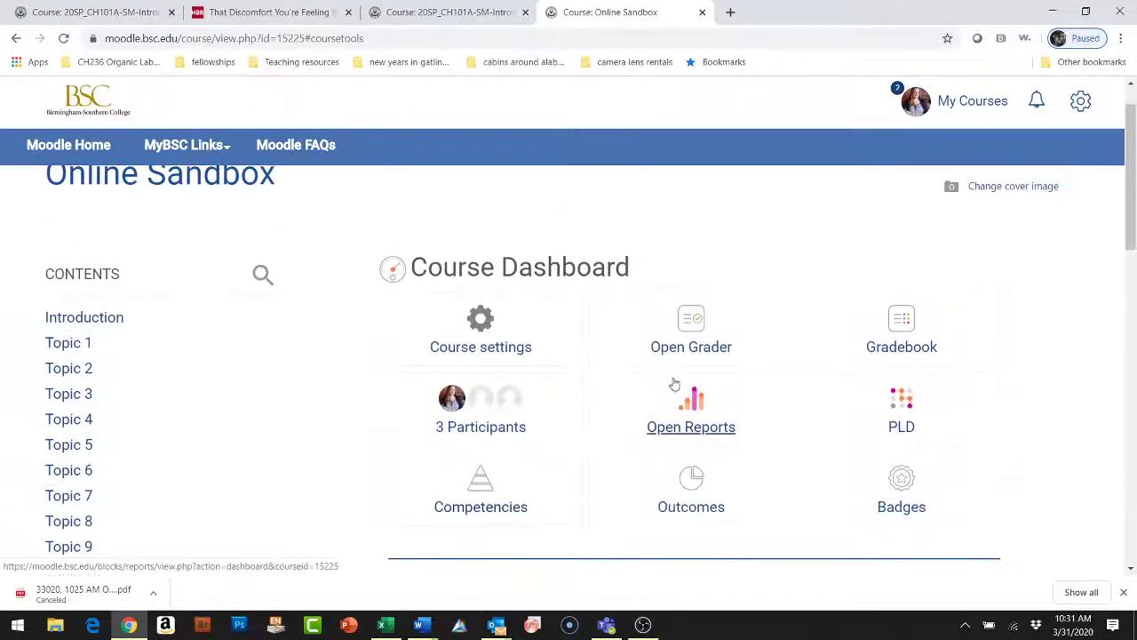
Open the Online Sandbox gradebook's grader report and examine the students' item grades, Homework total and Course total.
left_click(889, 359)
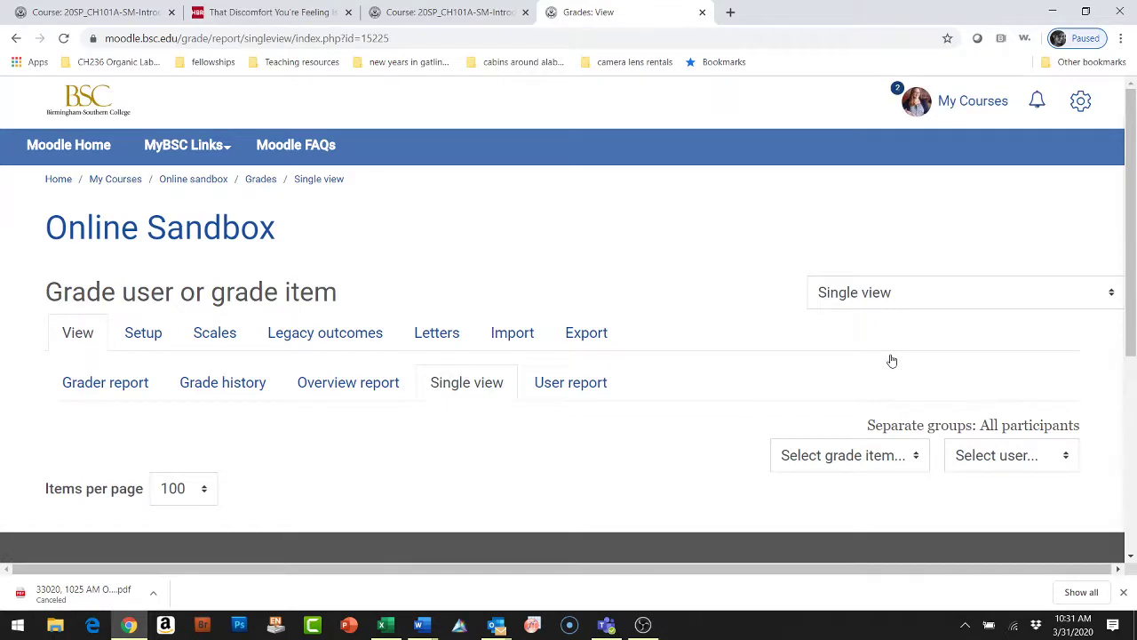
scroll(624, 403, "down", 3)
scroll(625, 403, "up", 3)
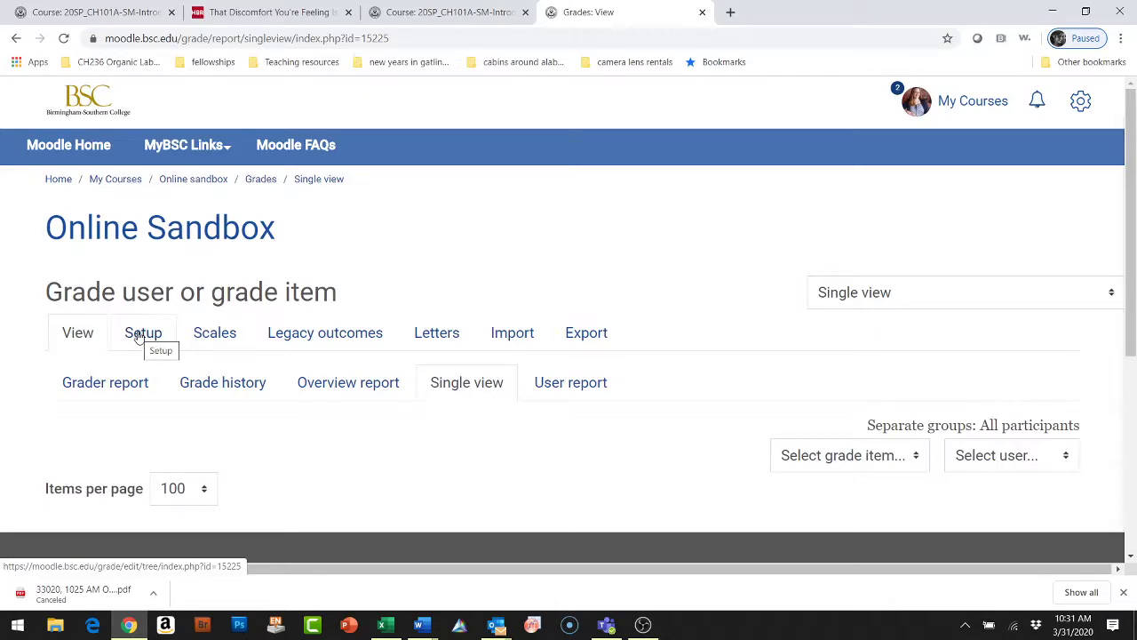
left_click(117, 377)
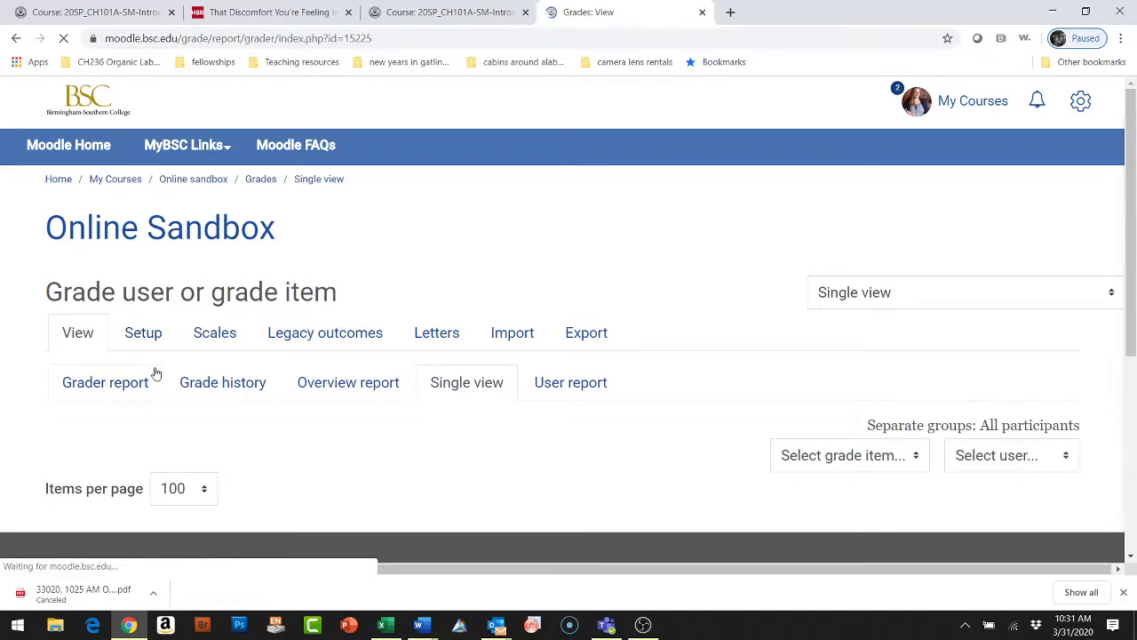
scroll(215, 363, "down", 5)
scroll(215, 364, "up", 3)
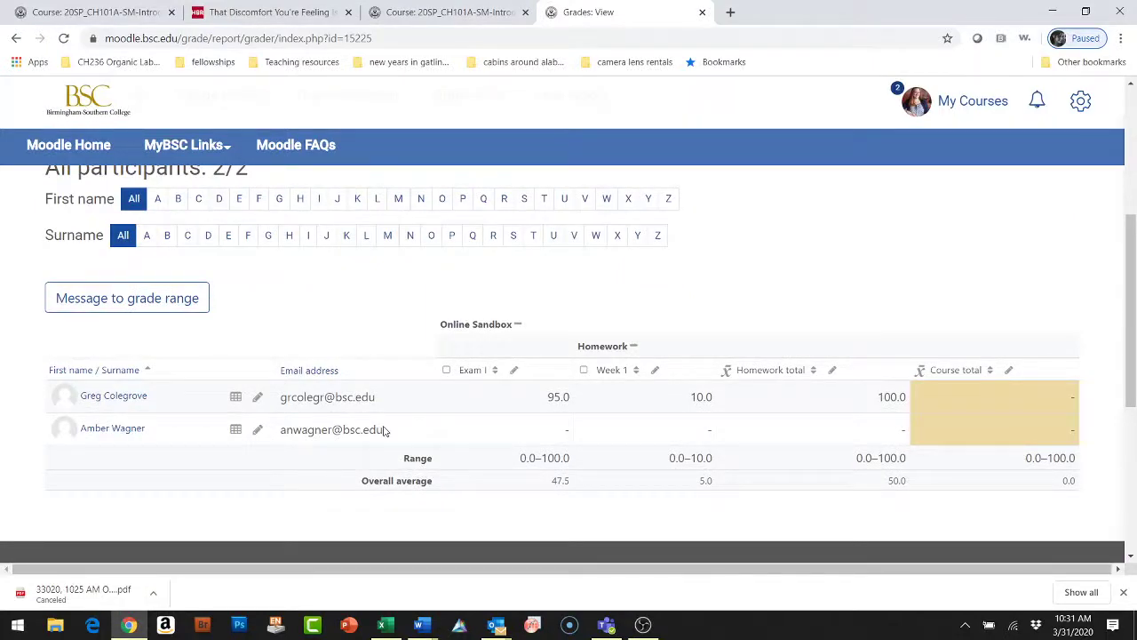
scroll(383, 430, "up", 1)
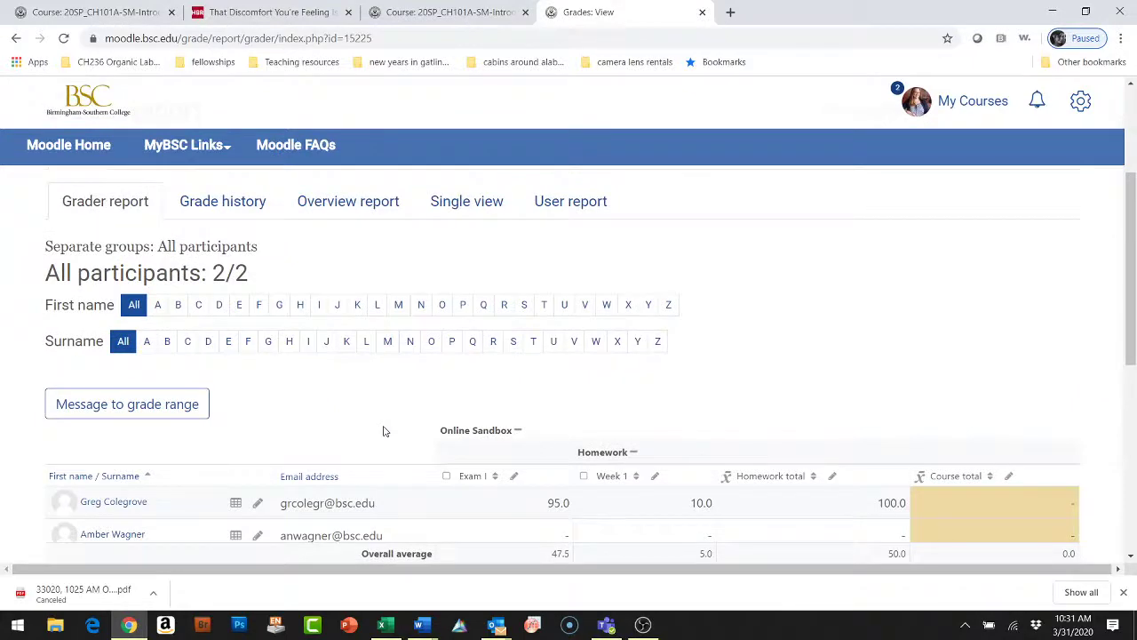
scroll(384, 430, "up", 1)
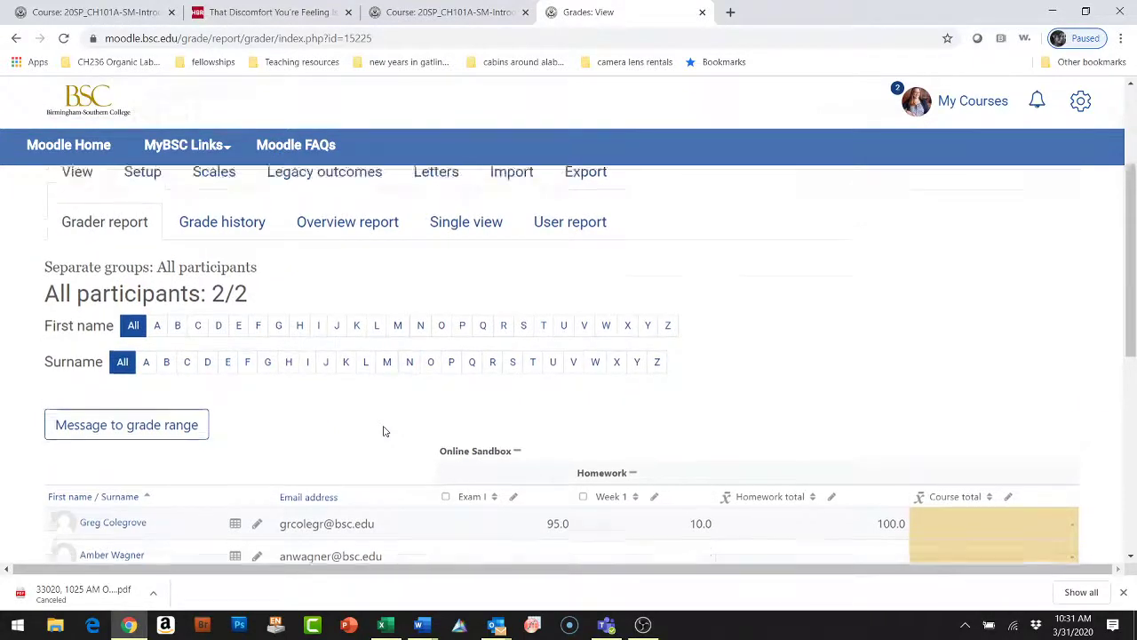